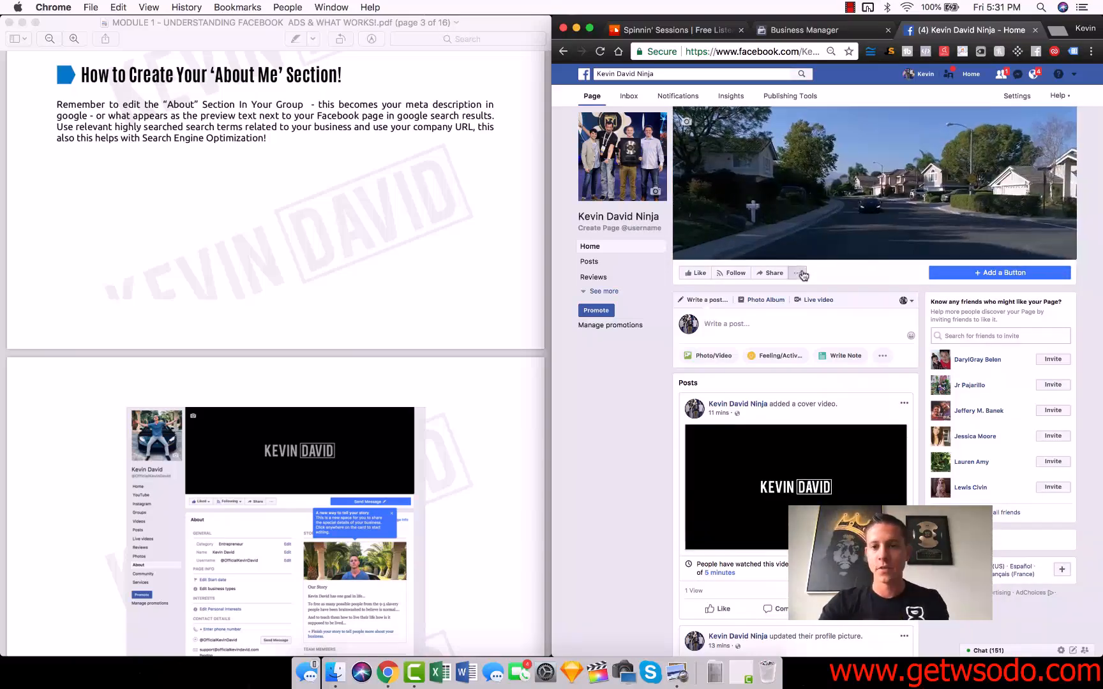
Step: Open the page's full About information and create the page username kevindavidninja
{"action": "left_click", "coordinate": [797, 273]}
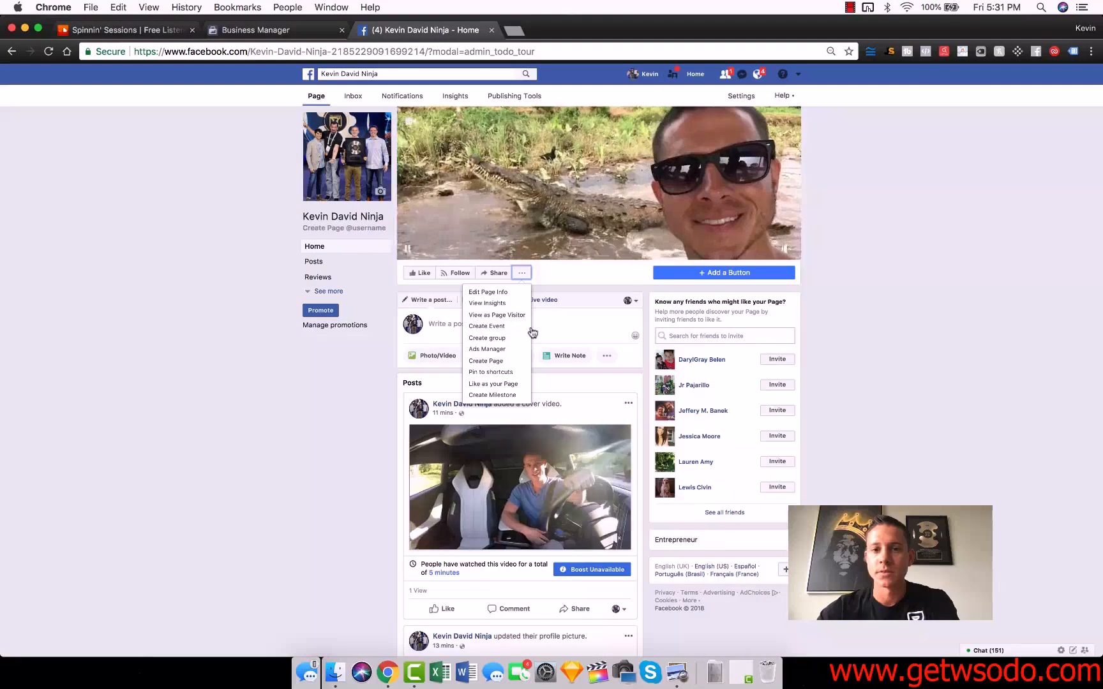
{"action": "left_click", "coordinate": [517, 294]}
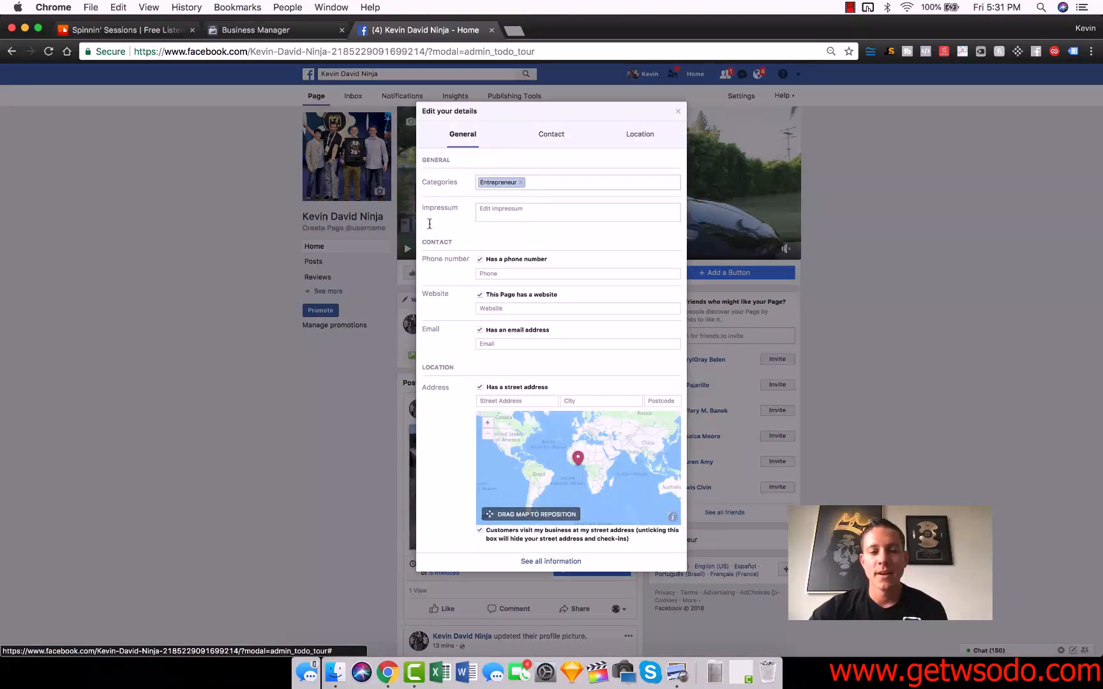
{"action": "left_click", "coordinate": [542, 563]}
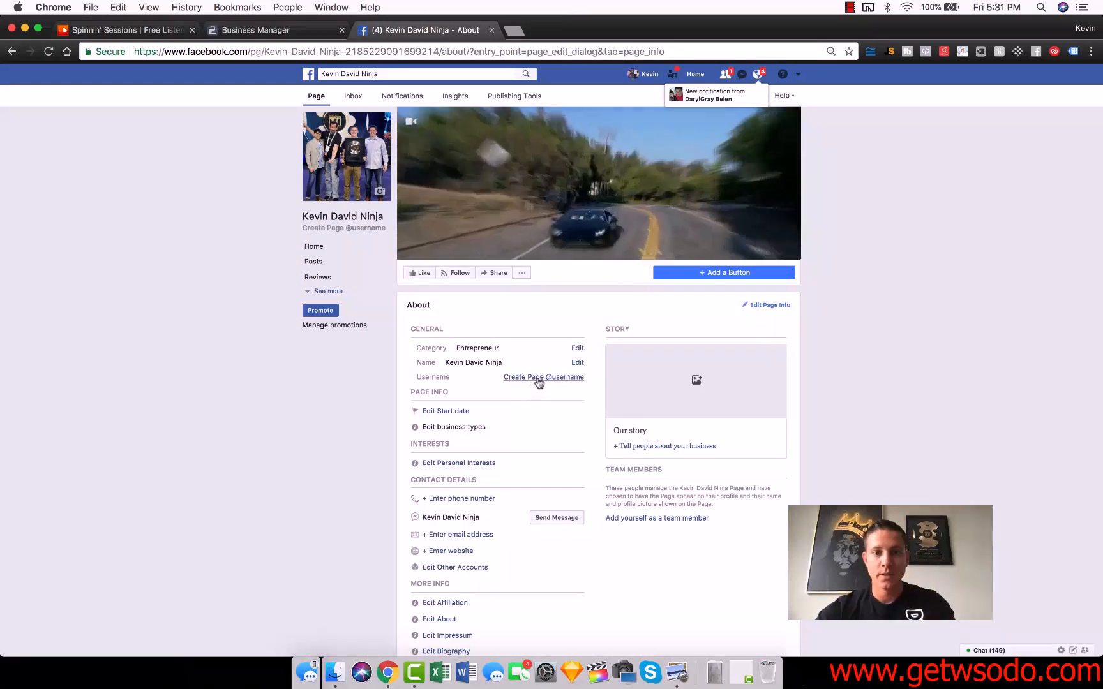
{"action": "left_click", "coordinate": [540, 378]}
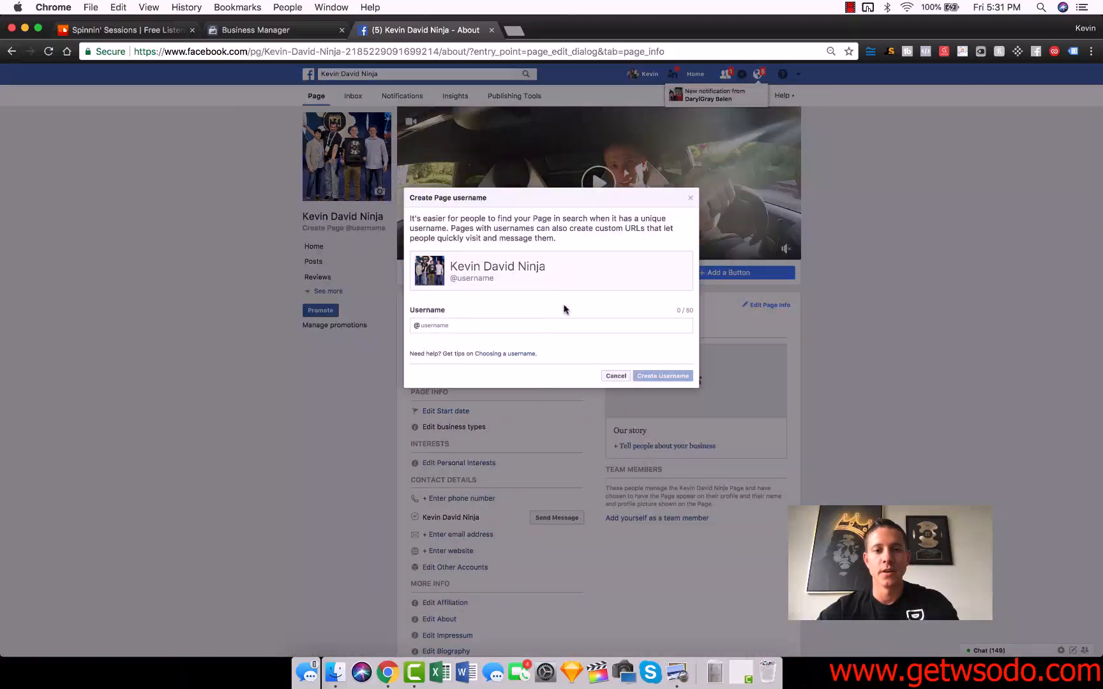
{"action": "type", "text": "kevindavidninja"}
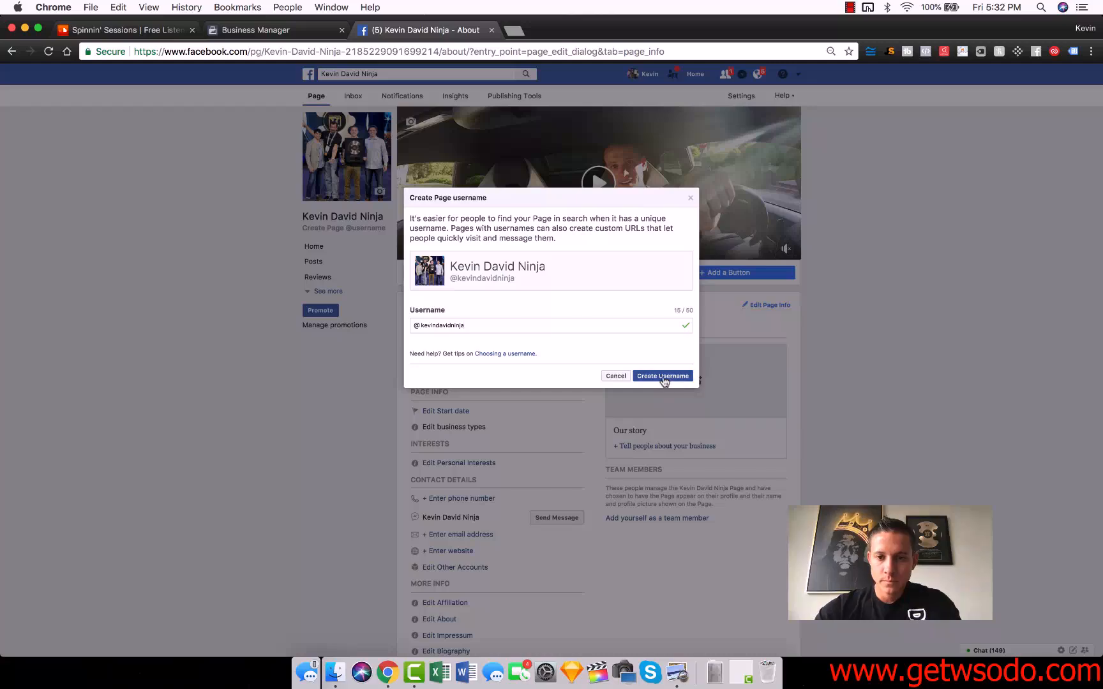
{"action": "left_click", "coordinate": [662, 376]}
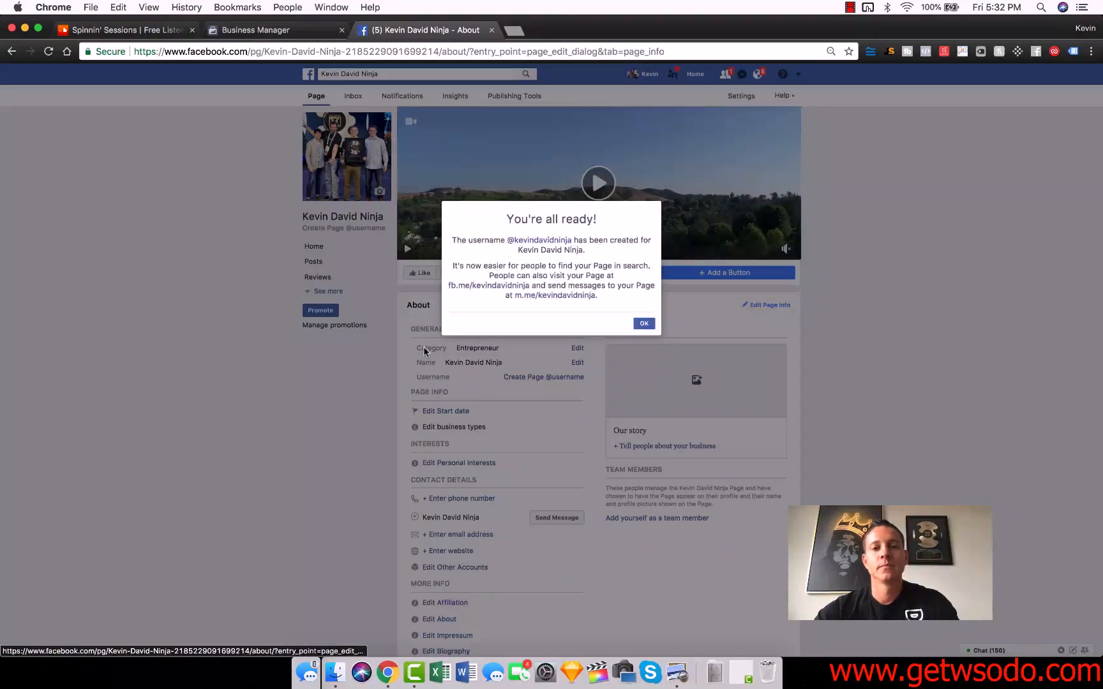
{"action": "left_click", "coordinate": [644, 323]}
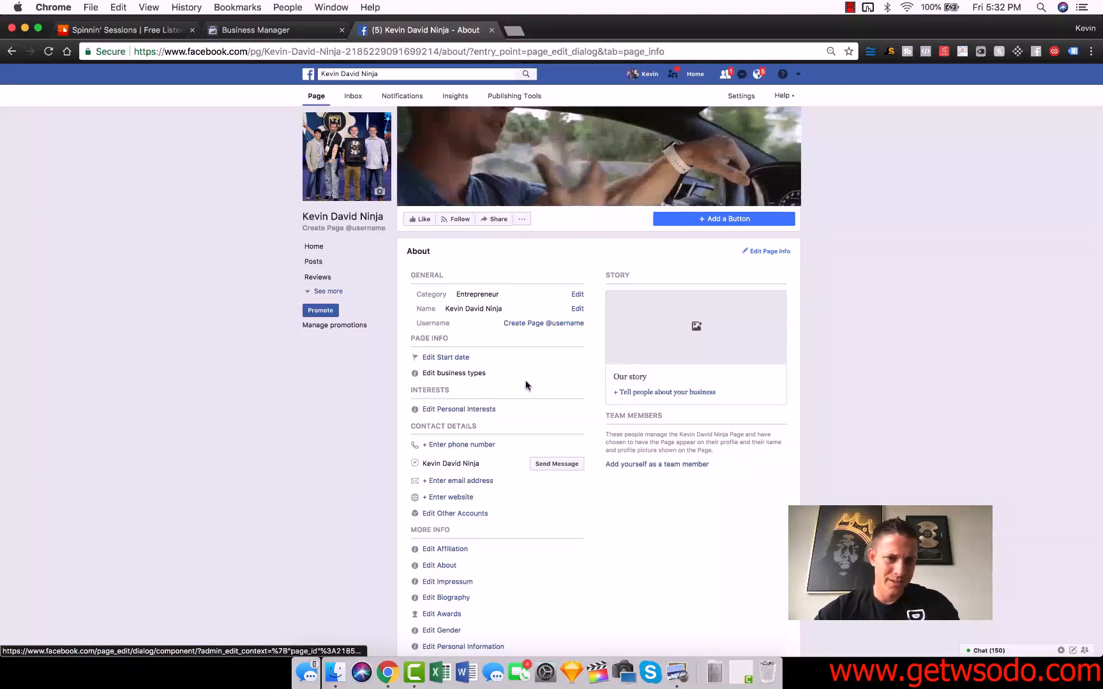
Step: Add the business support e-mail address to the page's contact details and send it for confirmation
{"action": "scroll", "coordinate": [507, 340], "scroll_direction": "down", "scroll_amount": 2}
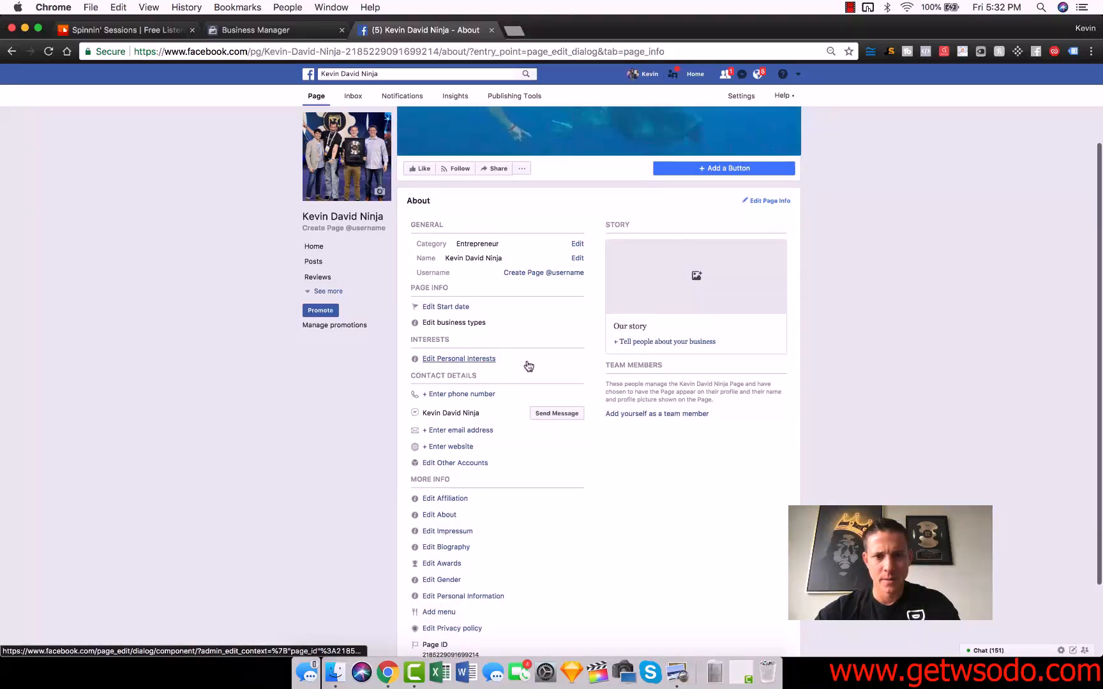
{"action": "scroll", "coordinate": [527, 365], "scroll_direction": "down", "scroll_amount": 1}
{"action": "scroll", "coordinate": [528, 366], "scroll_direction": "down", "scroll_amount": 1}
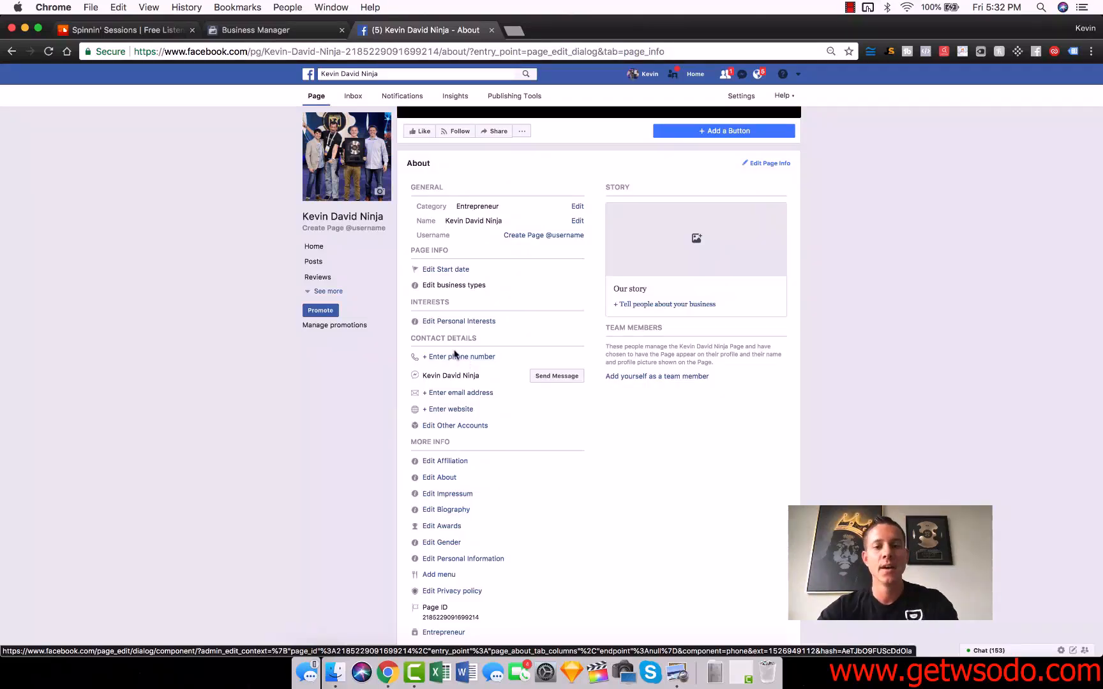
{"action": "scroll", "coordinate": [511, 365], "scroll_direction": "down", "scroll_amount": 2}
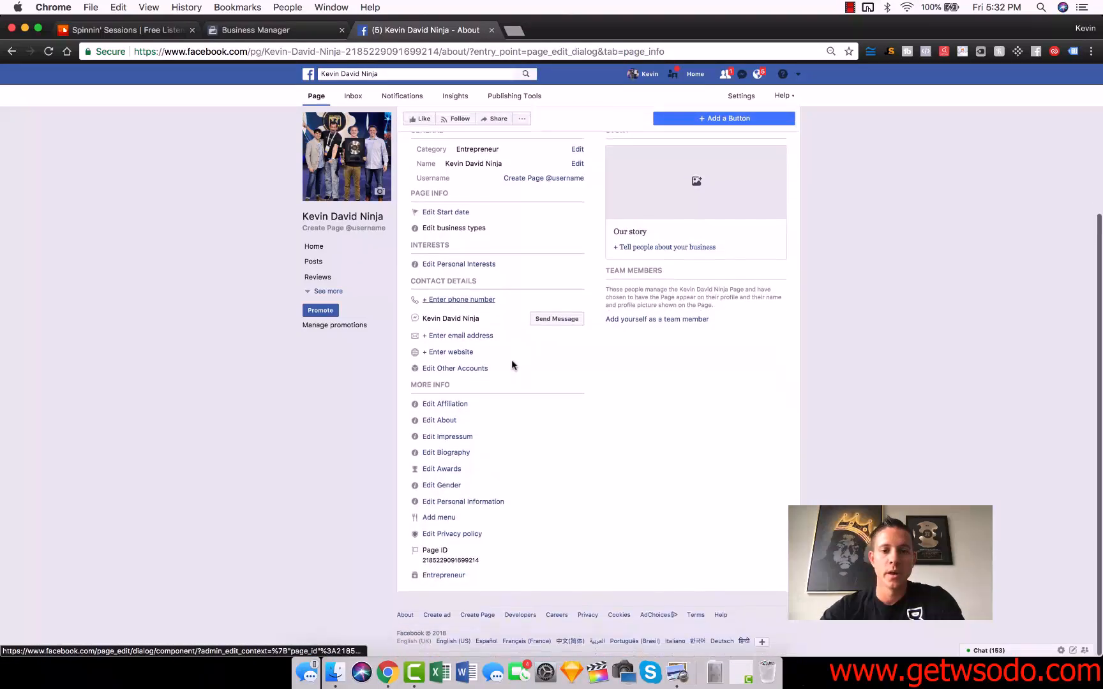
{"action": "left_click", "coordinate": [473, 338]}
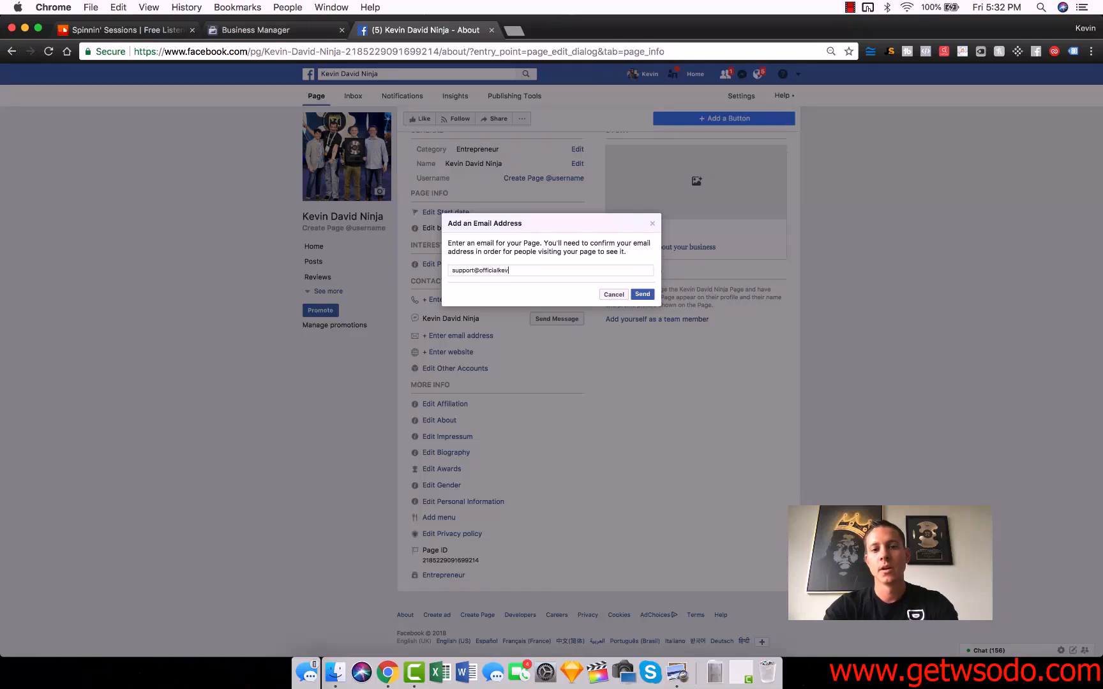
{"action": "left_click", "coordinate": [642, 294]}
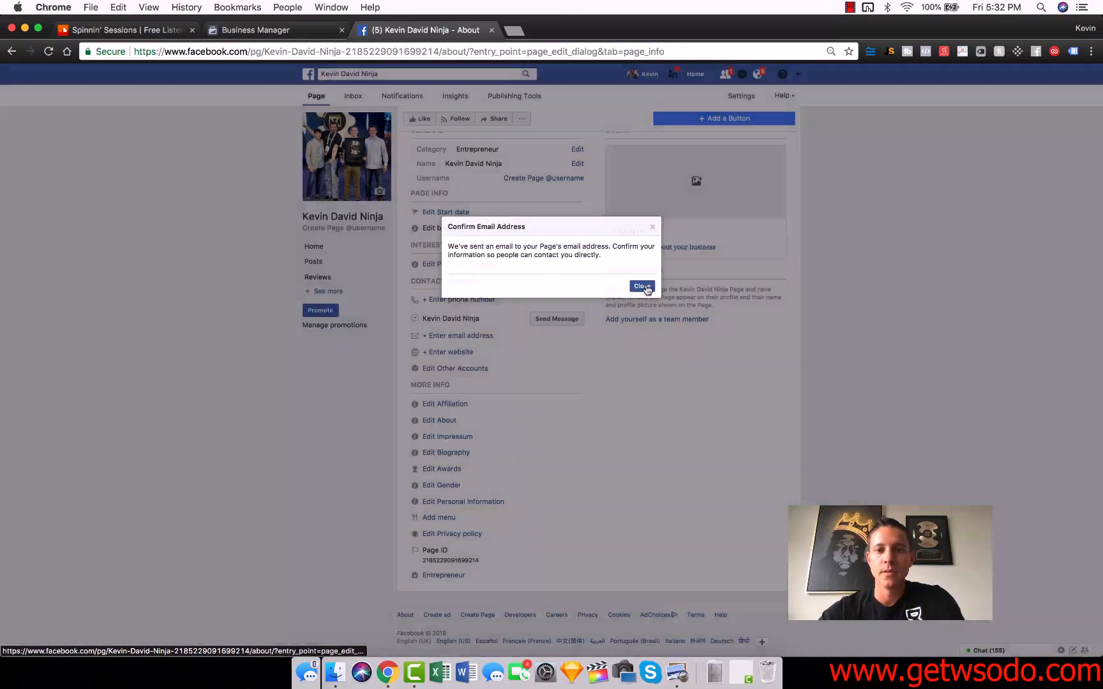
{"action": "left_click", "coordinate": [647, 286]}
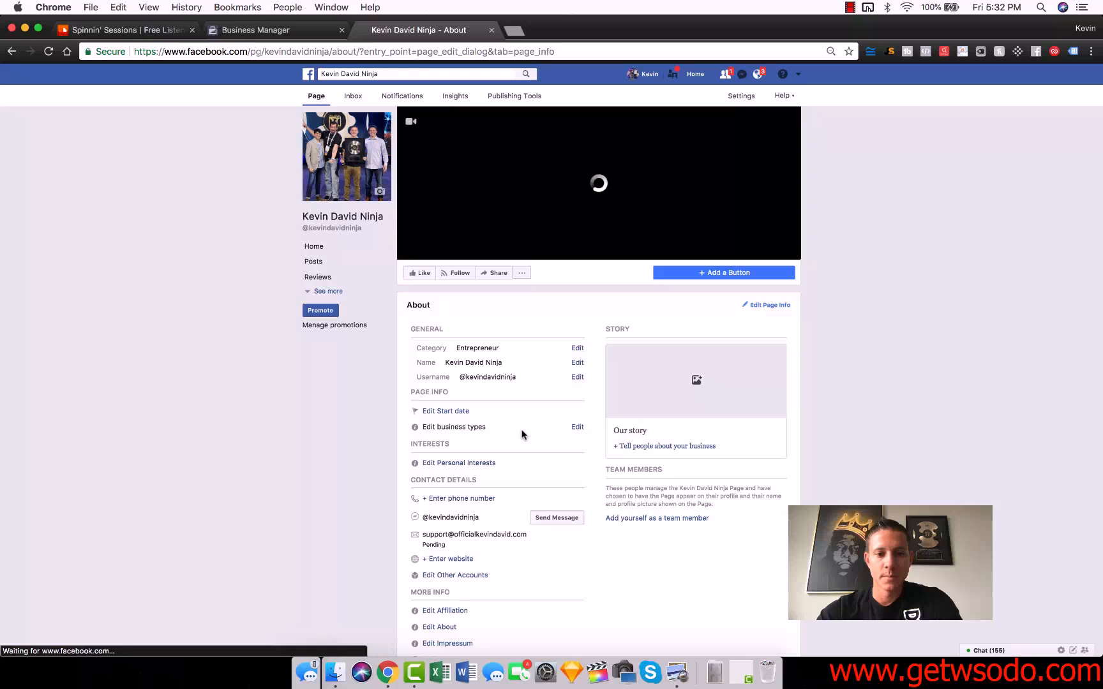
{"action": "left_click", "coordinate": [450, 458]}
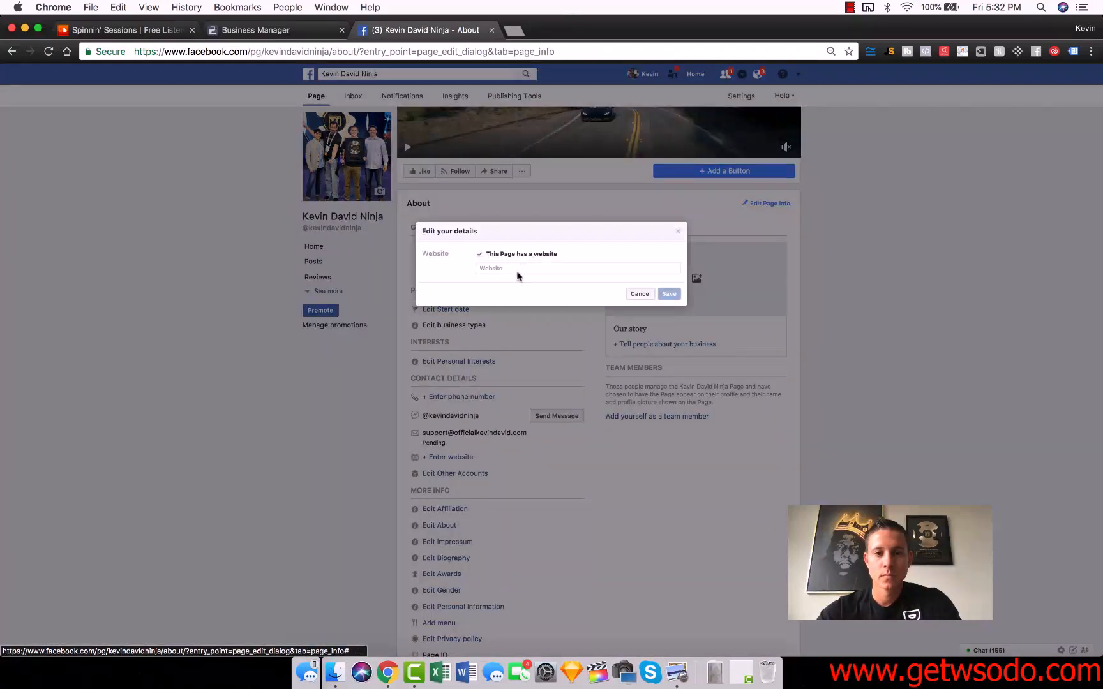
{"action": "left_click", "coordinate": [514, 269]}
{"action": "type", "text": "www.official"}
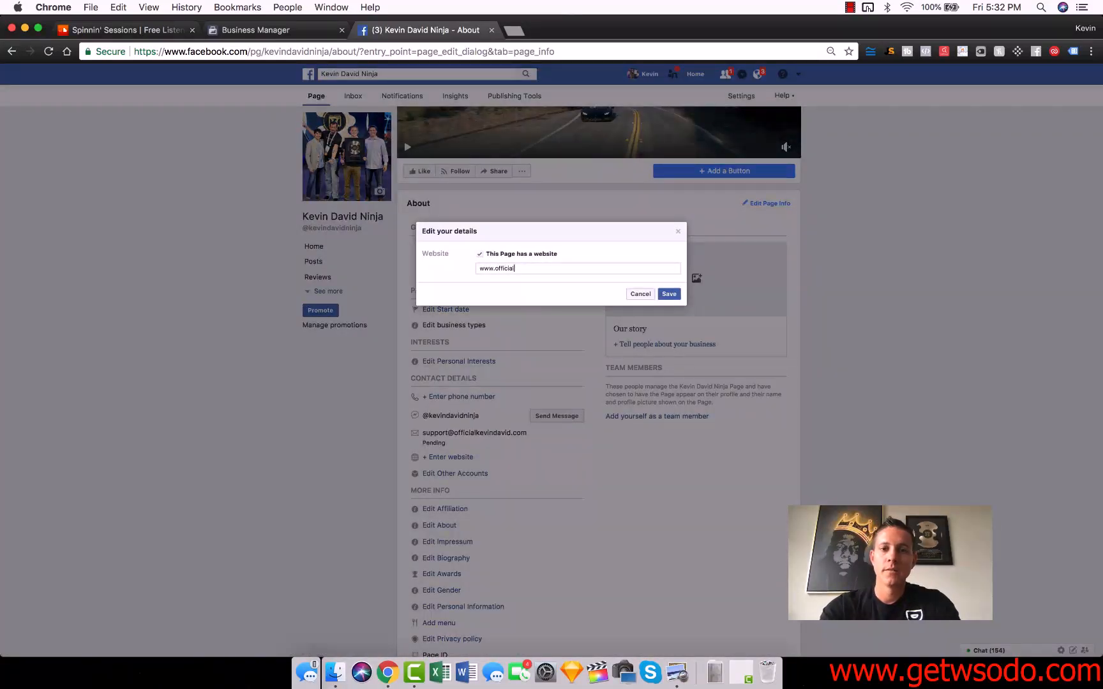
{"action": "type", "text": "kevindavid.com"}
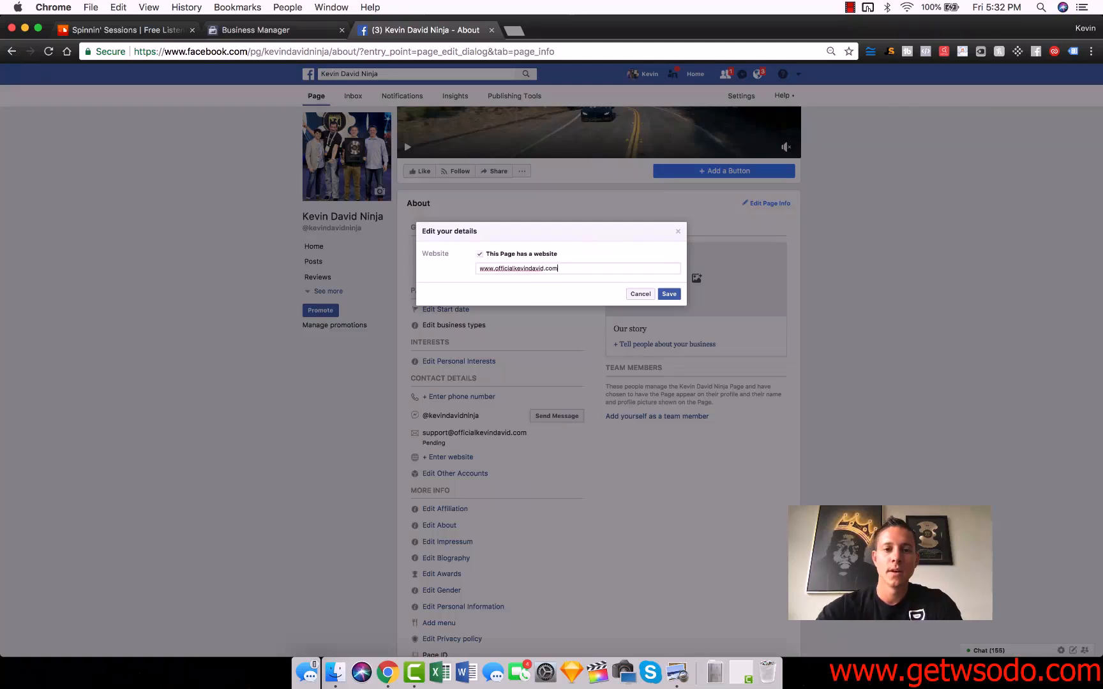
{"action": "left_click", "coordinate": [669, 294]}
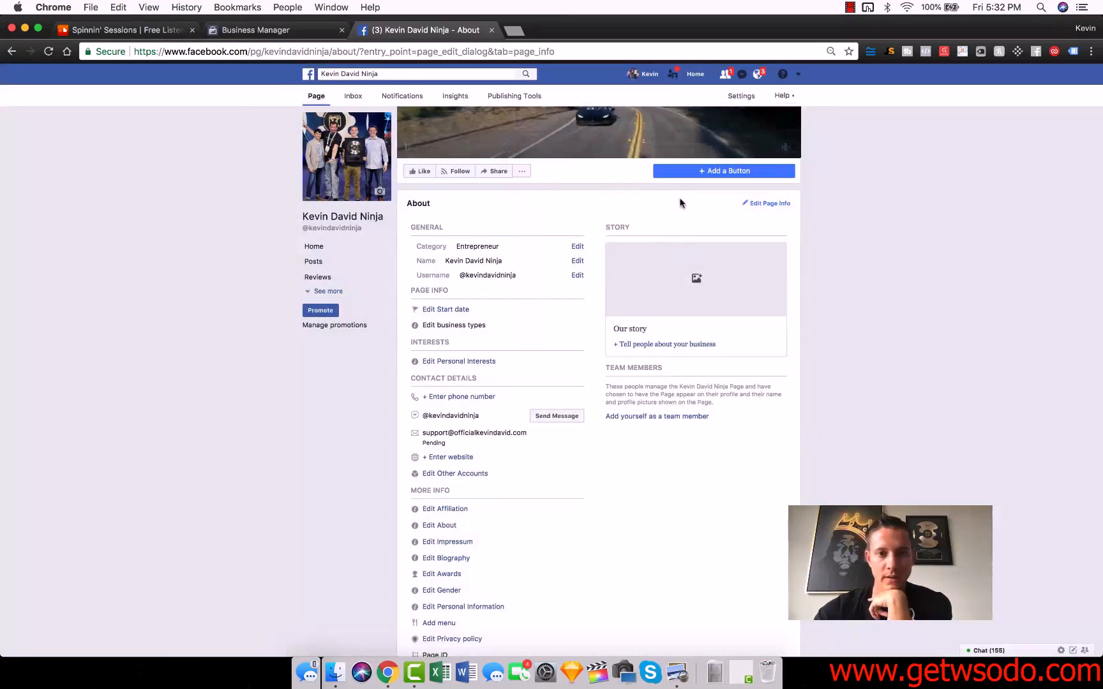
Step: Write the page's About summary describing the mission to free people from the 9-5 grind, and save it
{"action": "scroll", "coordinate": [604, 463], "scroll_direction": "down", "scroll_amount": 2}
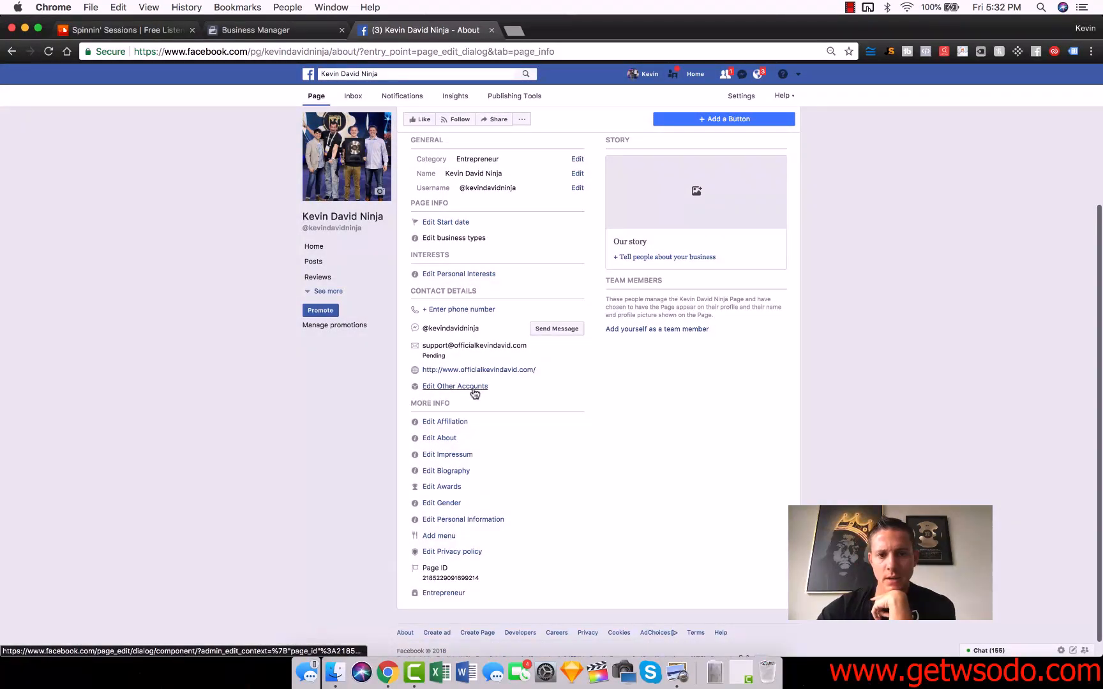
{"action": "left_click", "coordinate": [440, 440]}
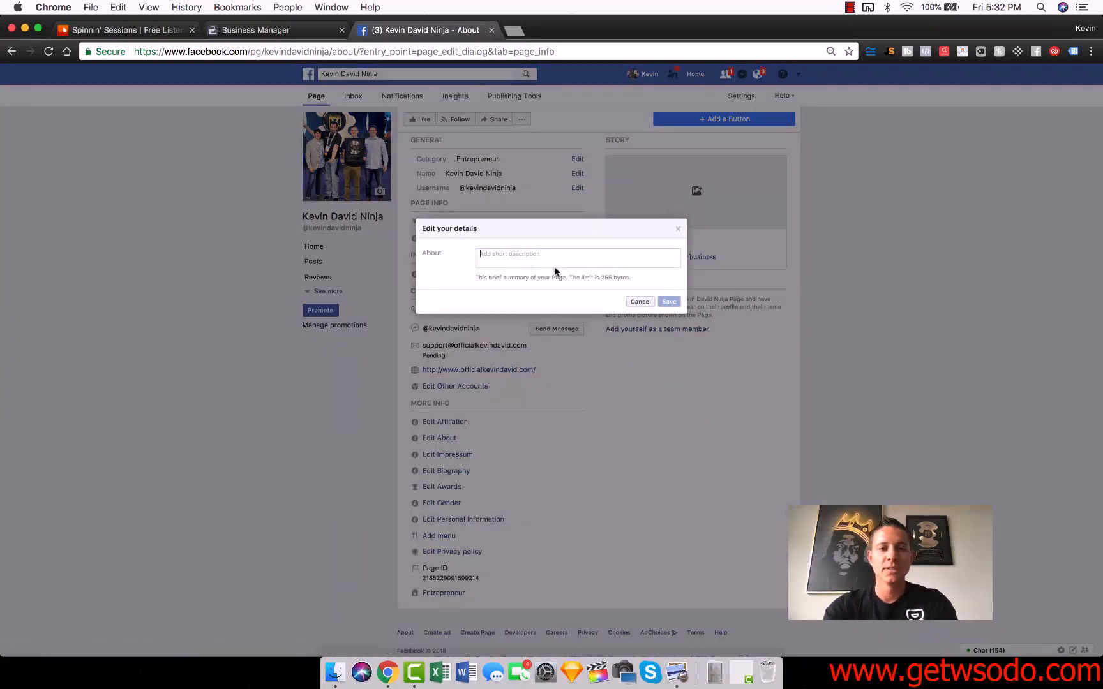
{"action": "type", "text": "Kevin David is an entrepreneur who's life mission is to free people fro"}
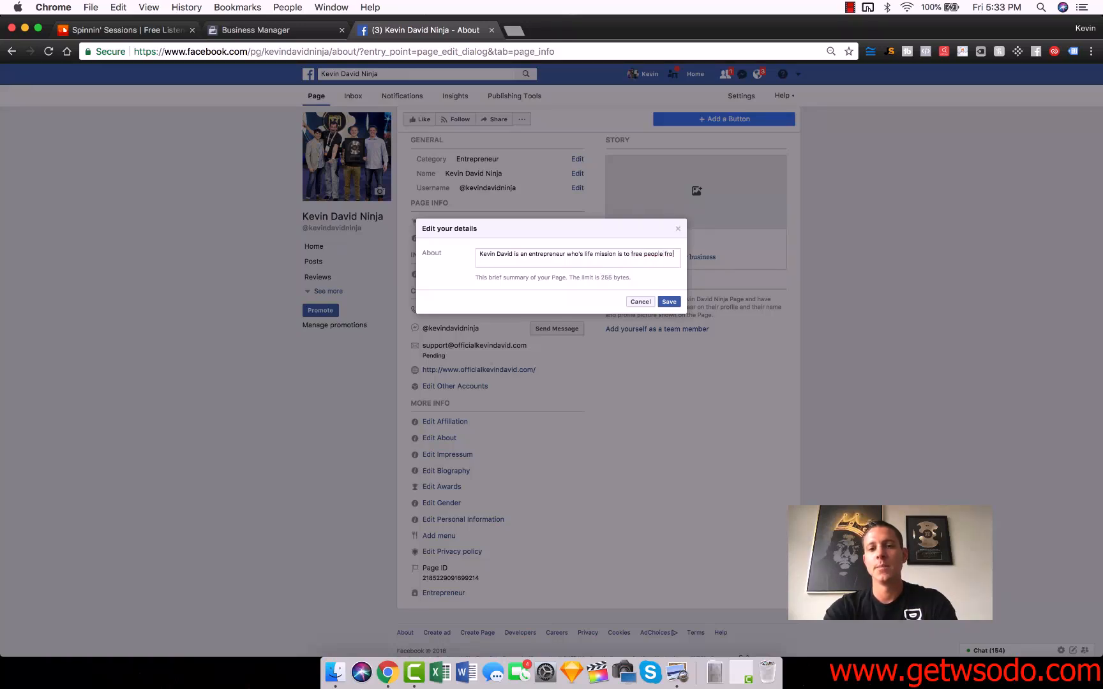
{"action": "type", "text": "m the 9-5 g"}
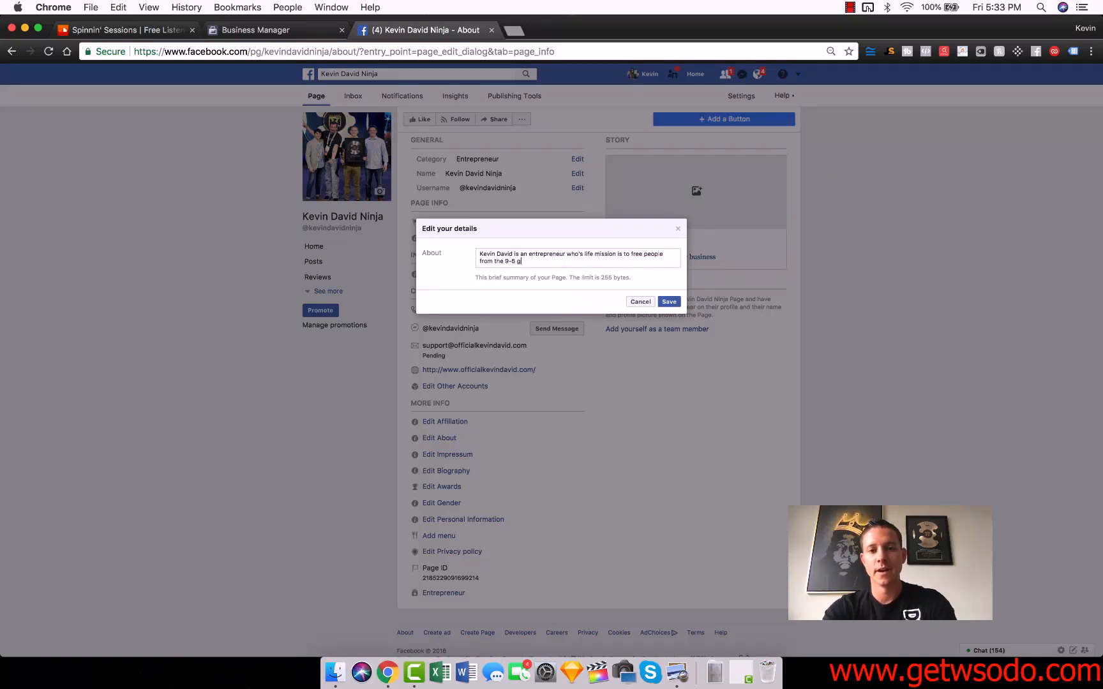
{"action": "type", "text": "rind and enable them to live life as it was meant to be lived!"}
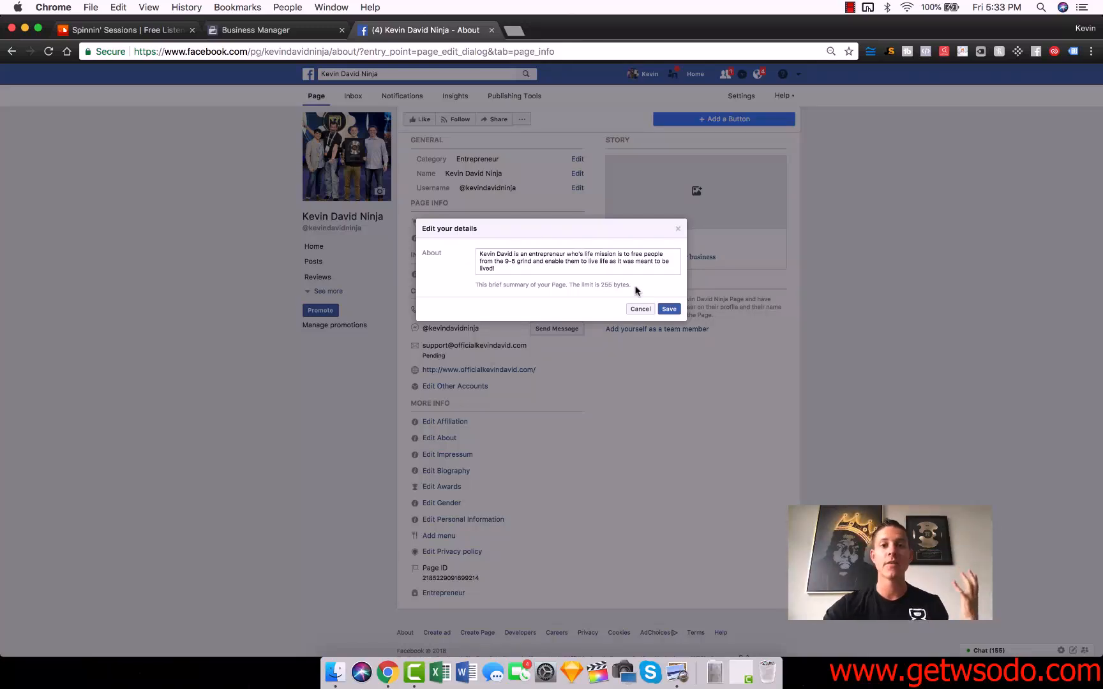
{"action": "left_click", "coordinate": [670, 309]}
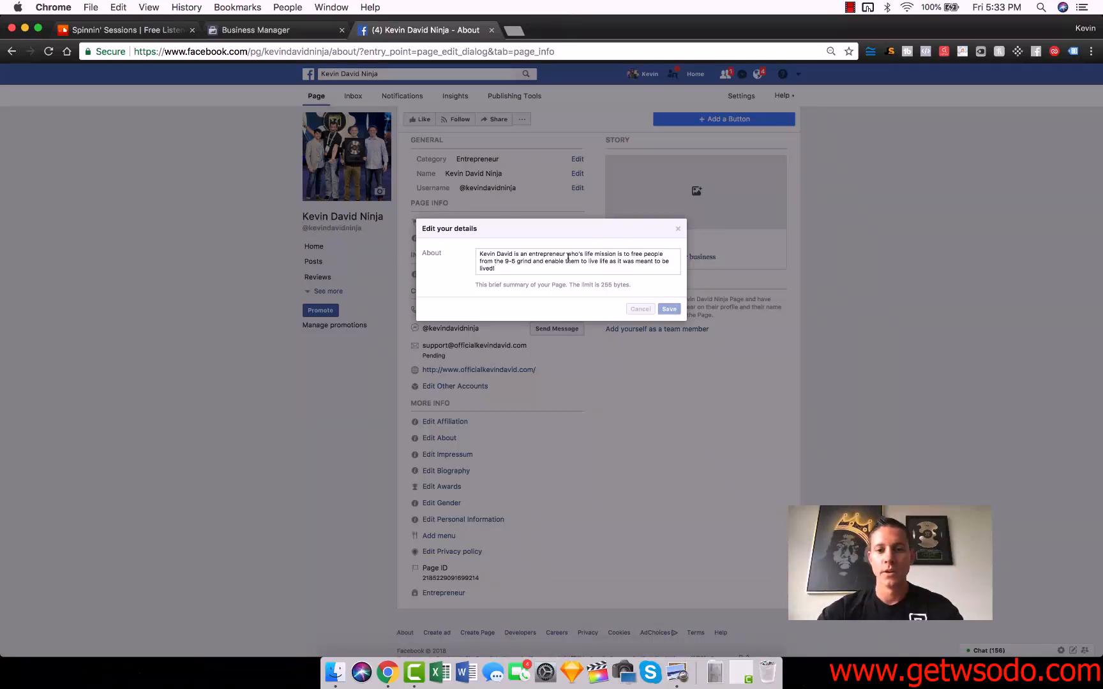
{"action": "scroll", "coordinate": [594, 527], "scroll_direction": "down", "scroll_amount": 1}
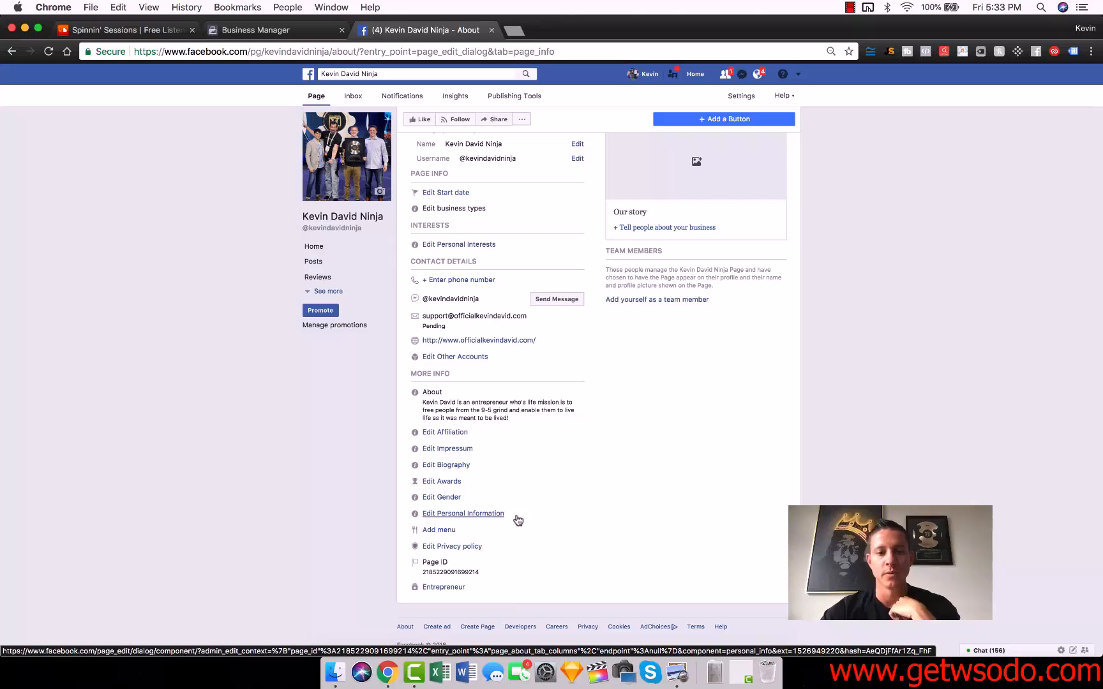
{"action": "scroll", "coordinate": [574, 489], "scroll_direction": "up", "scroll_amount": 5}
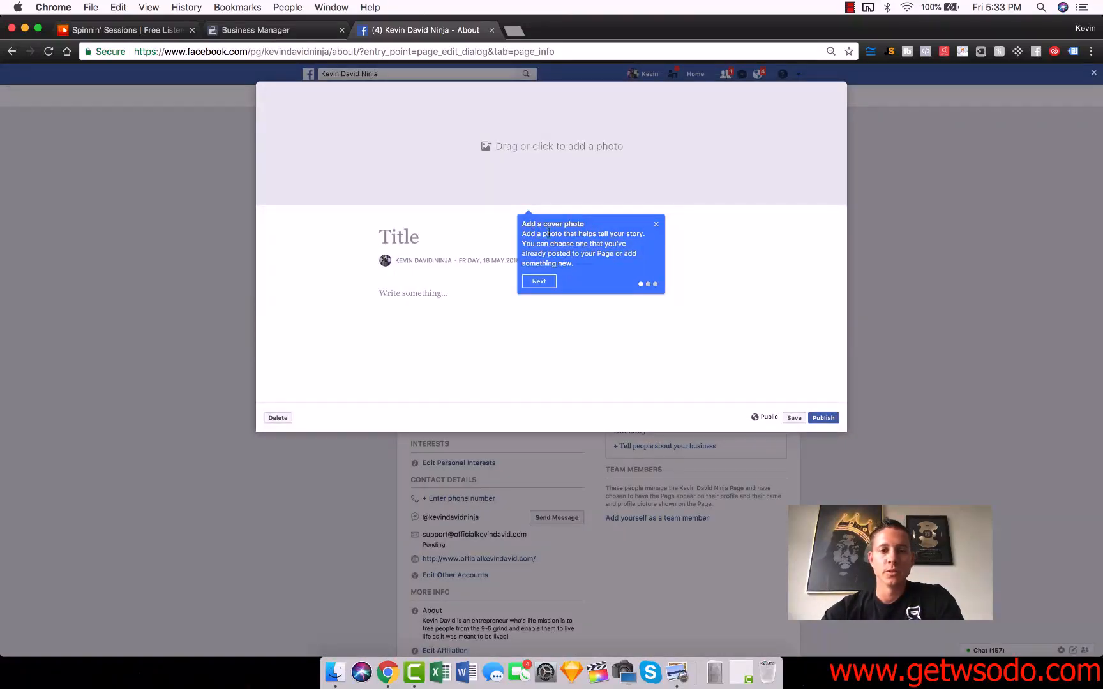
{"action": "left_click", "coordinate": [655, 226]}
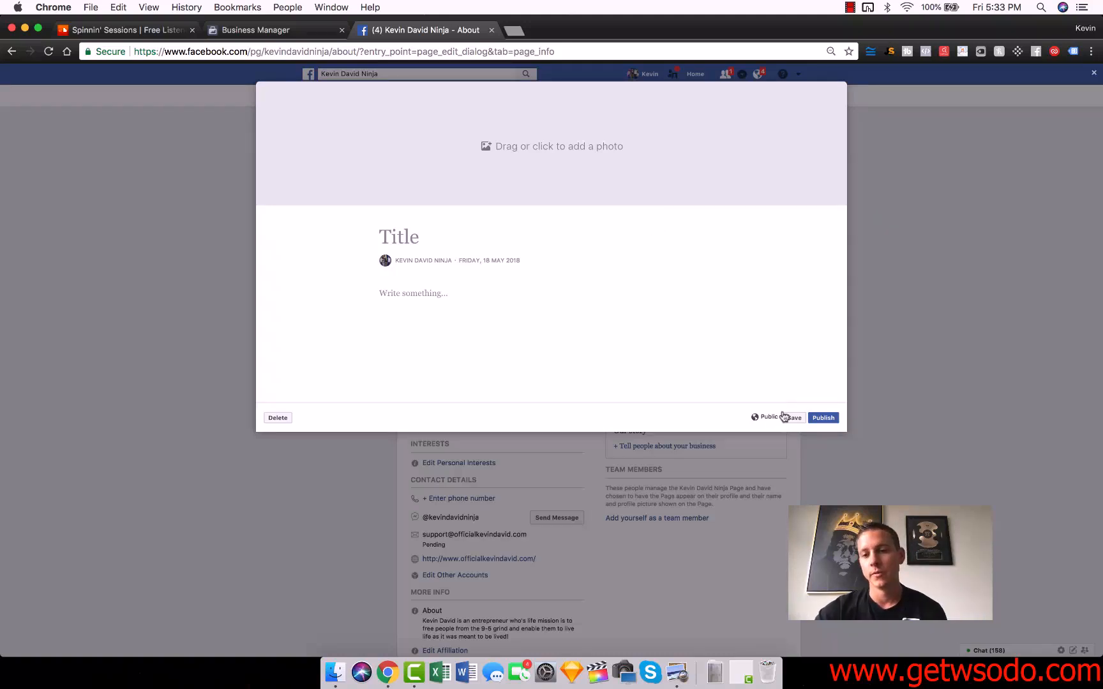
{"action": "left_click", "coordinate": [280, 419]}
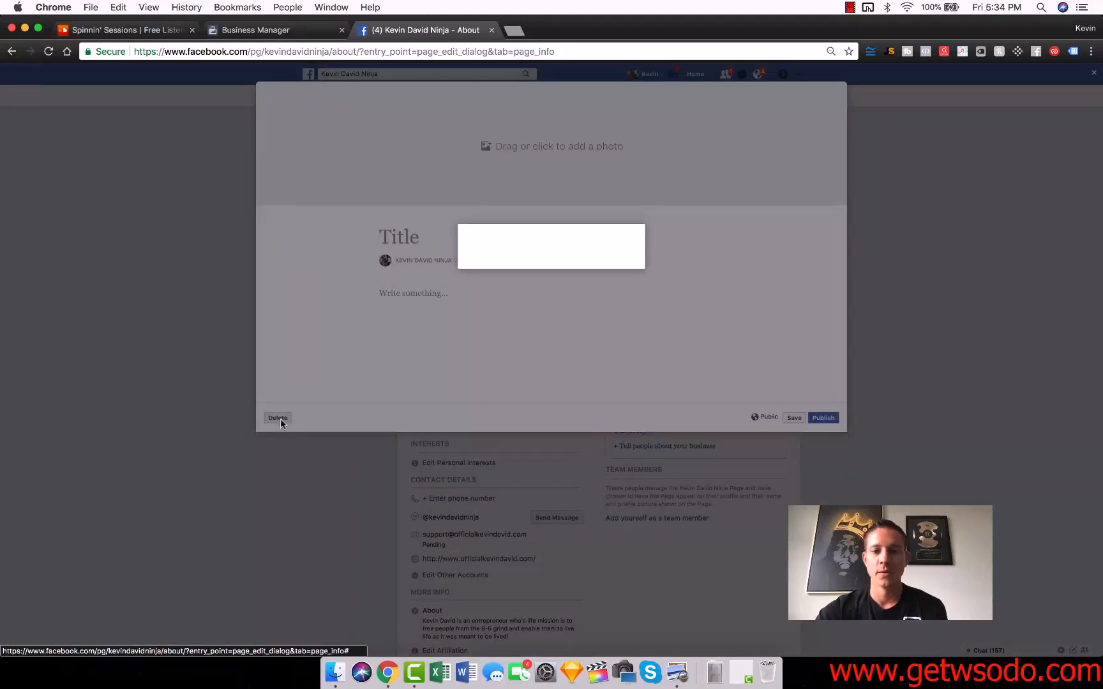
{"action": "left_click", "coordinate": [636, 261]}
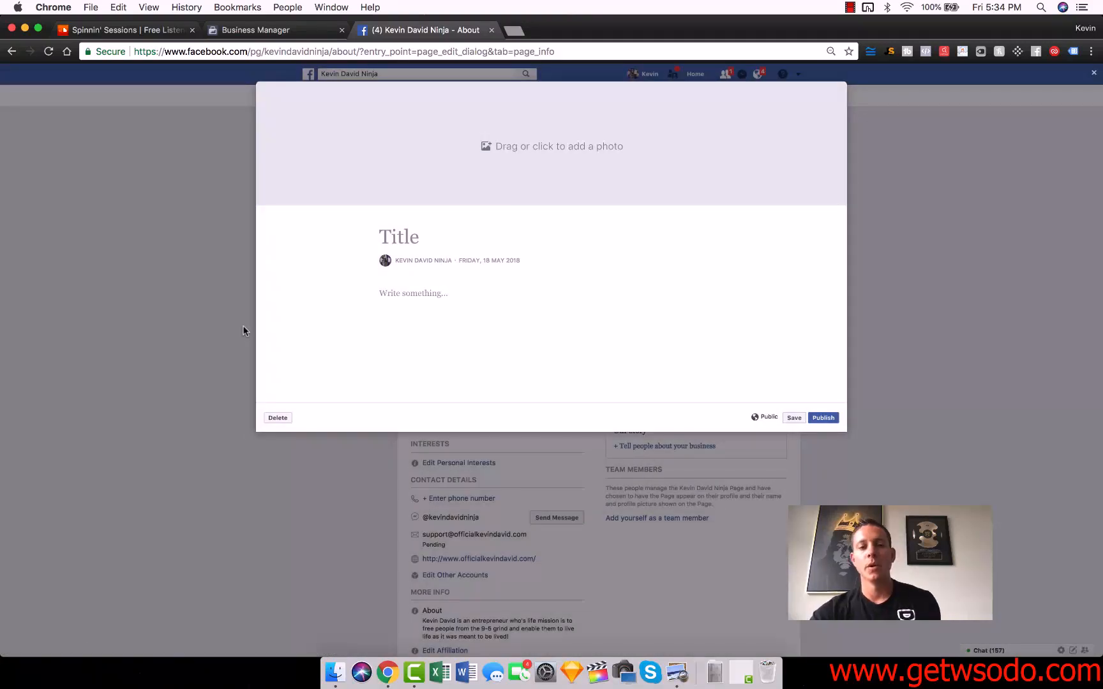
{"action": "left_click", "coordinate": [642, 274]}
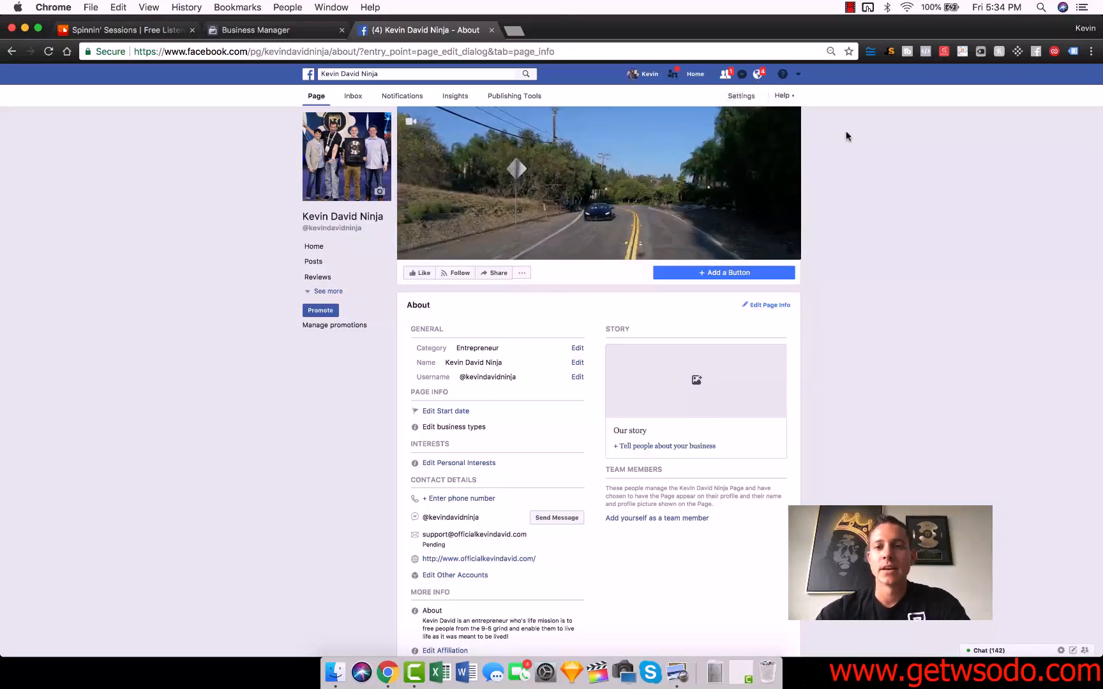
Step: Open the page settings and review the General, Messaging and Edit Page sections
{"action": "left_click", "coordinate": [742, 96]}
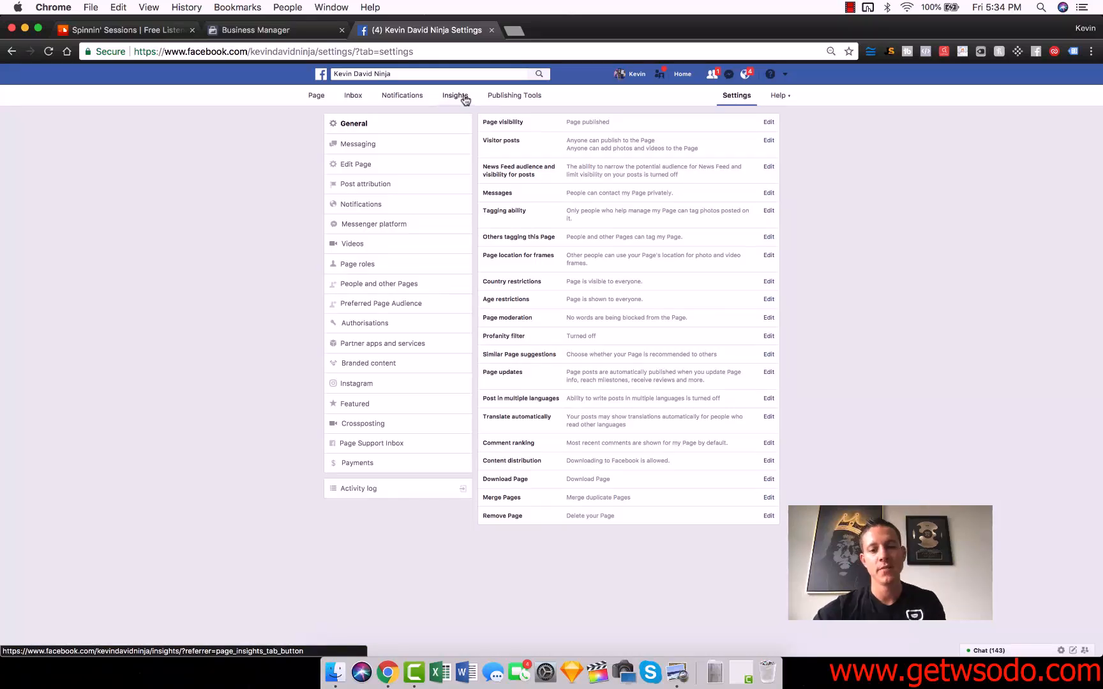
{"action": "left_click", "coordinate": [390, 144]}
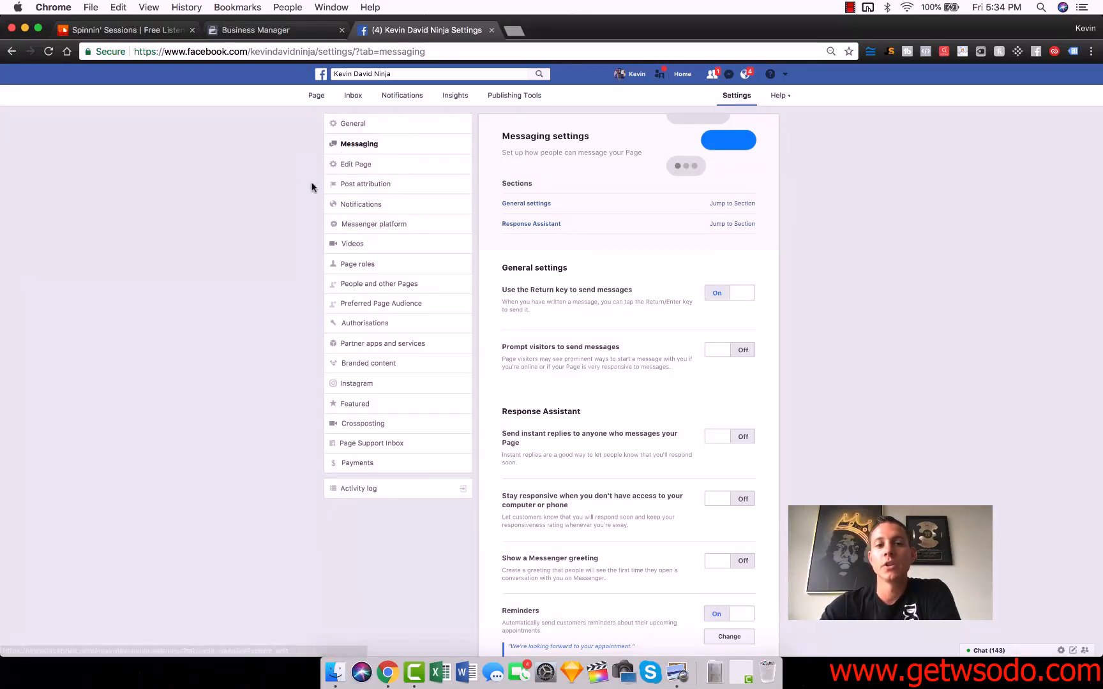
{"action": "left_click", "coordinate": [372, 165]}
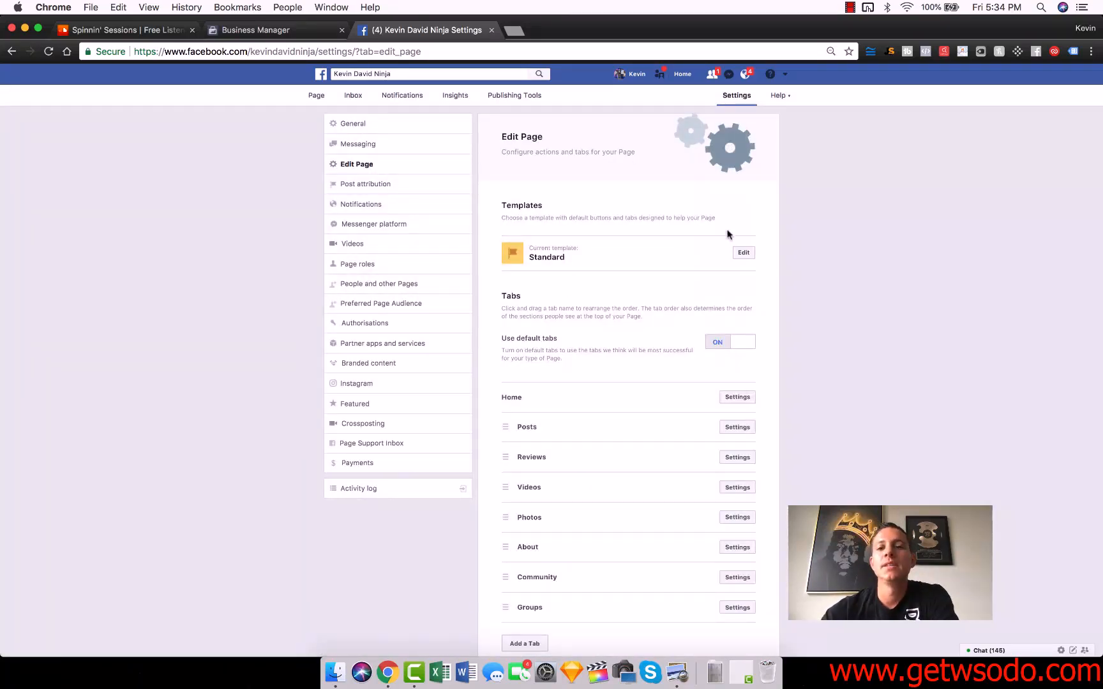
Step: Browse the available page templates without changing the current Standard template
{"action": "left_click", "coordinate": [743, 253]}
{"action": "scroll", "coordinate": [562, 312], "scroll_direction": "down", "scroll_amount": 3}
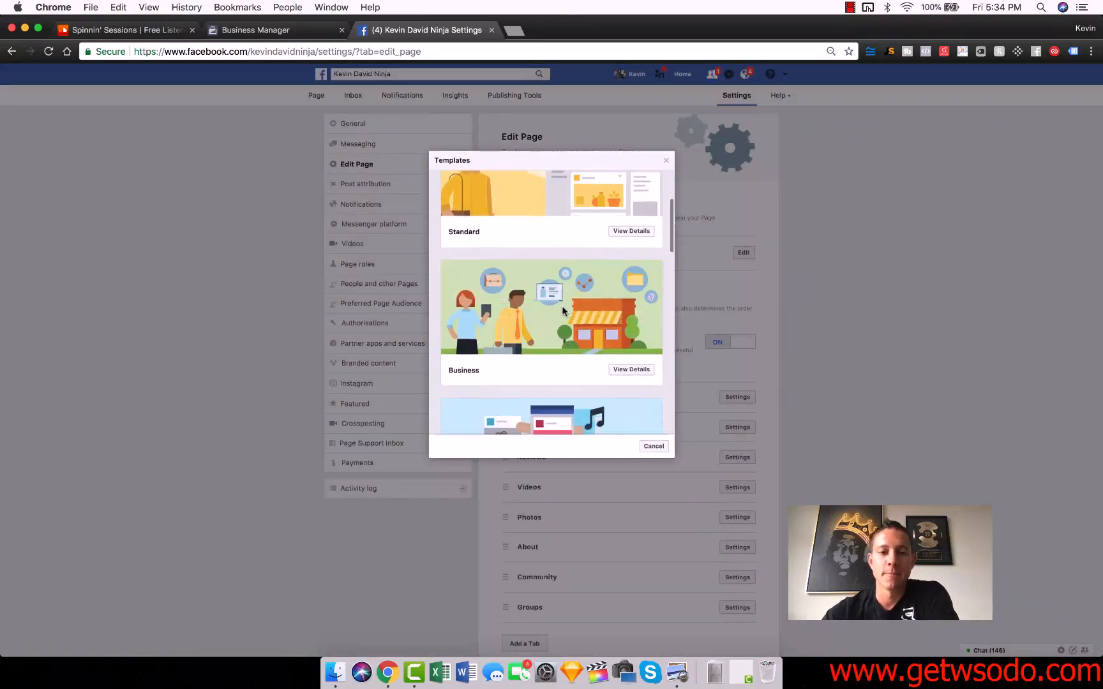
{"action": "scroll", "coordinate": [562, 325], "scroll_direction": "down", "scroll_amount": 3}
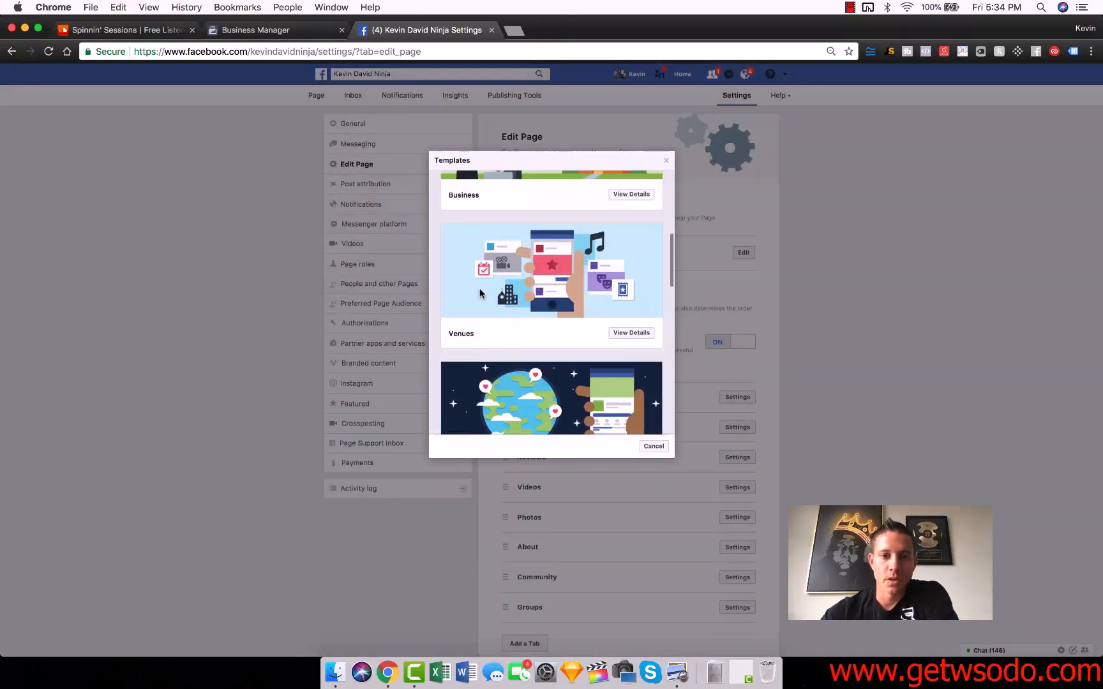
{"action": "scroll", "coordinate": [479, 288], "scroll_direction": "down", "scroll_amount": 5}
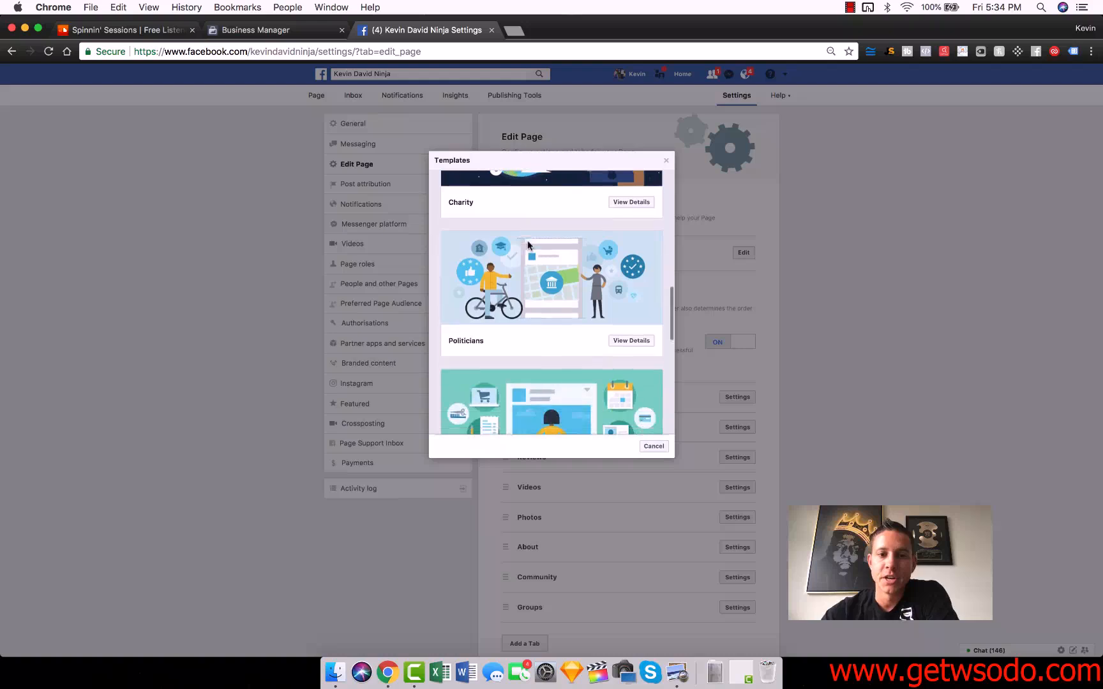
{"action": "scroll", "coordinate": [580, 329], "scroll_direction": "down", "scroll_amount": 2}
{"action": "scroll", "coordinate": [593, 260], "scroll_direction": "up", "scroll_amount": 15}
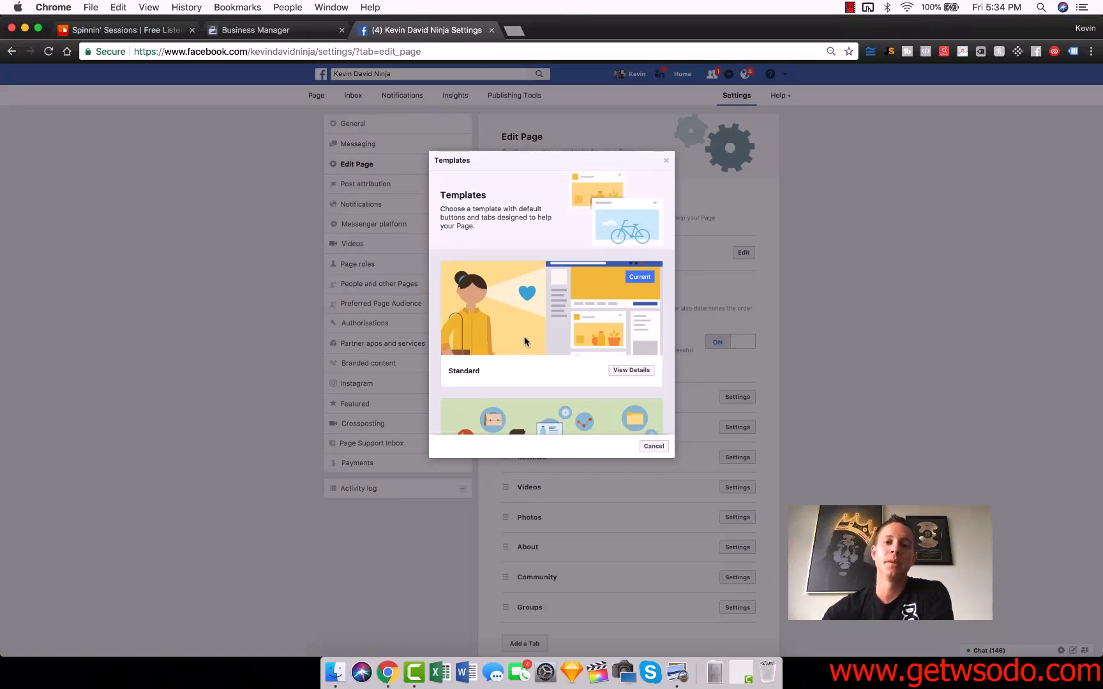
{"action": "left_click", "coordinate": [666, 158]}
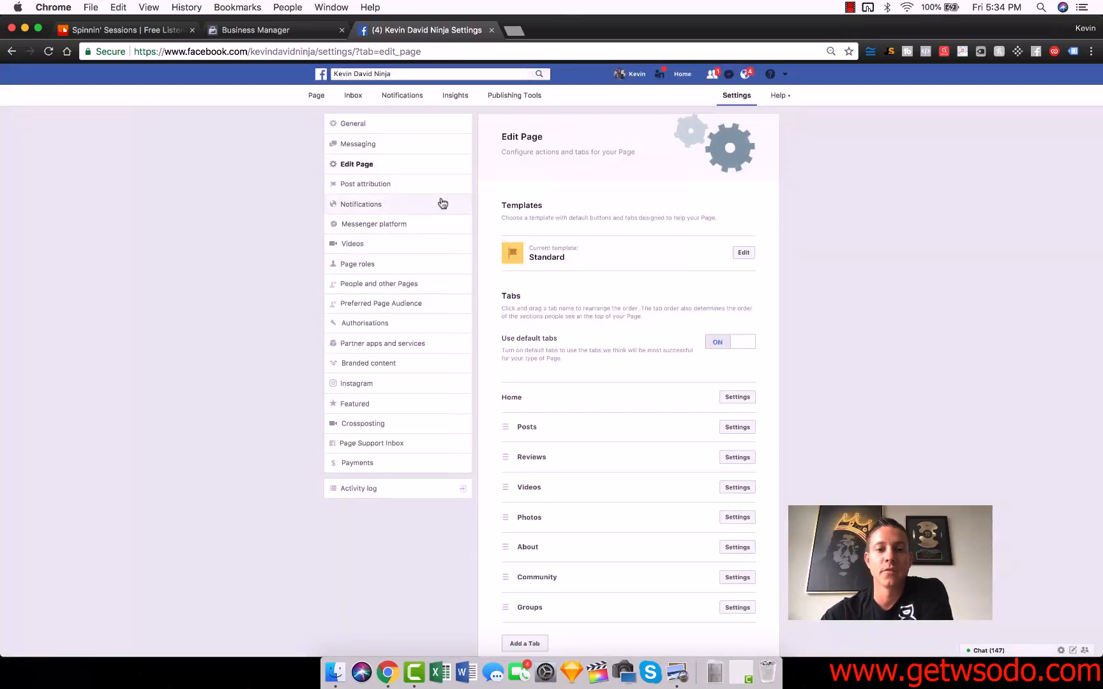
Step: Open the list of tabs that can be added to the page and close it
{"action": "scroll", "coordinate": [659, 307], "scroll_direction": "down", "scroll_amount": 1}
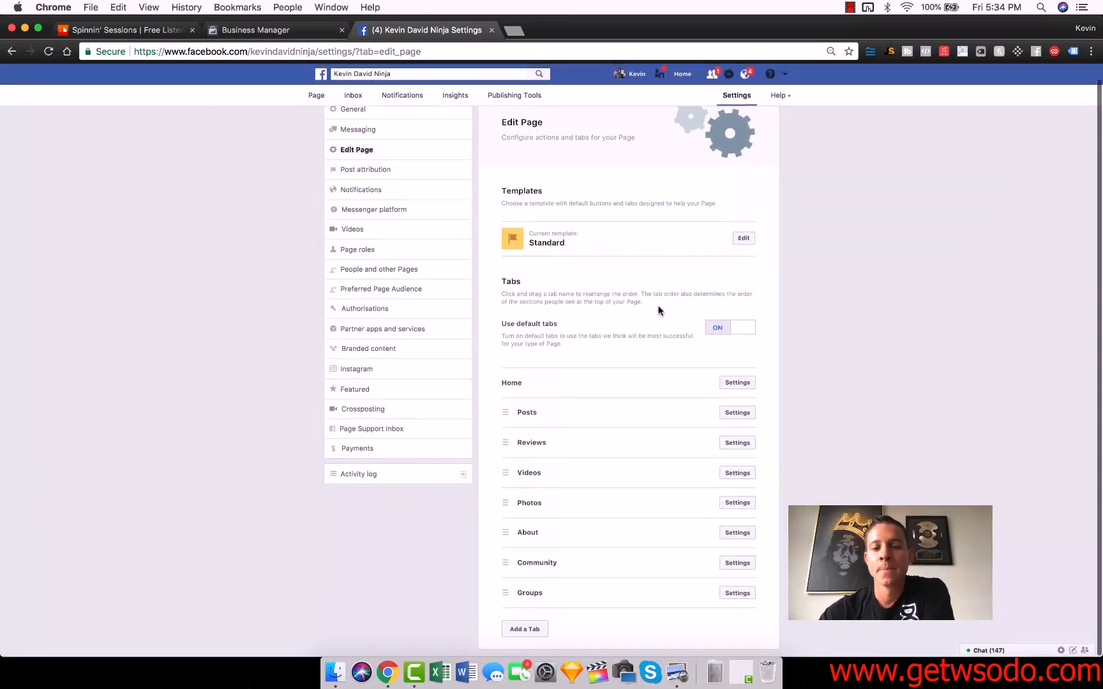
{"action": "left_click", "coordinate": [524, 630]}
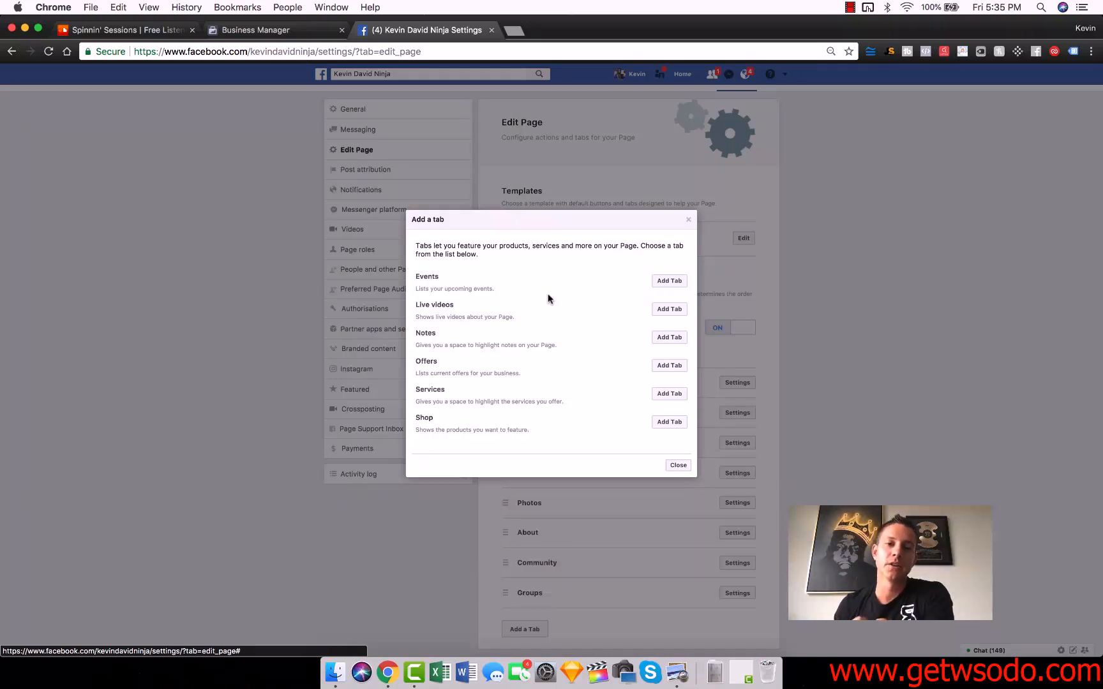
{"action": "left_click", "coordinate": [687, 220]}
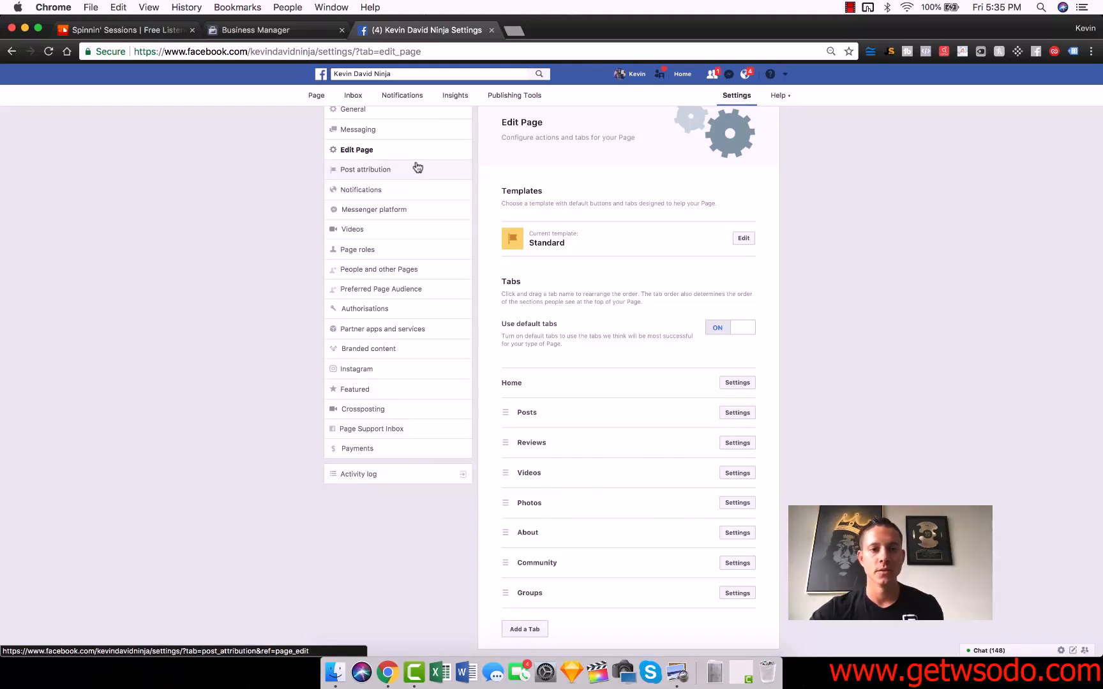
Step: Review the Post attribution, Notifications, Messenger platform and Videos settings
{"action": "left_click", "coordinate": [391, 169]}
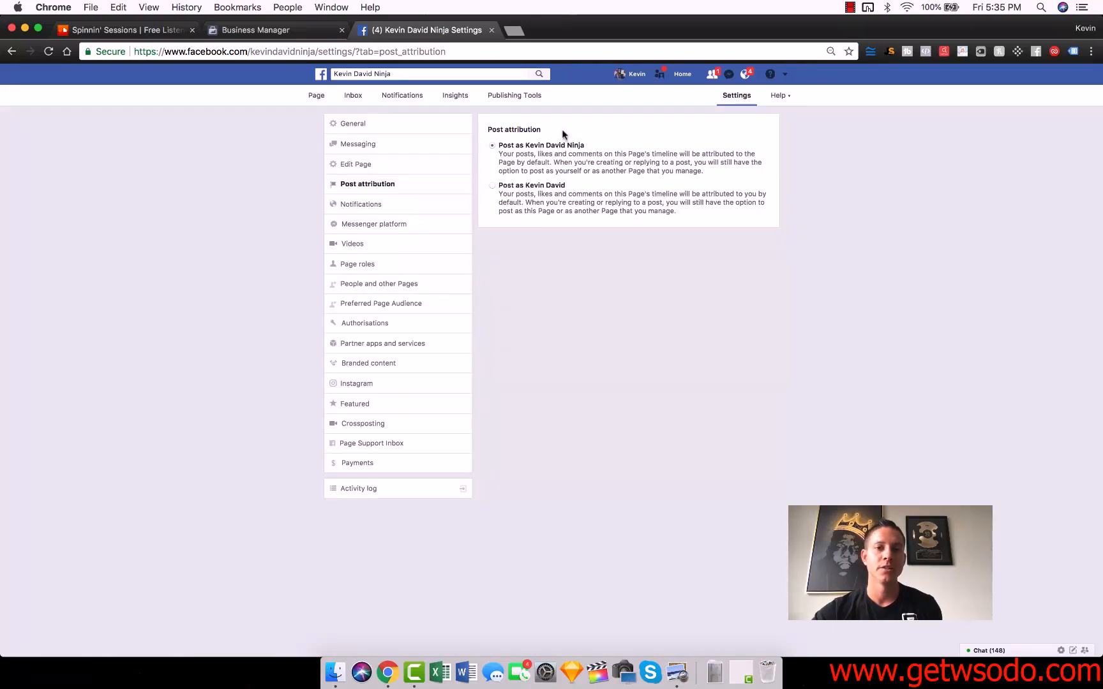
{"action": "left_click", "coordinate": [393, 207]}
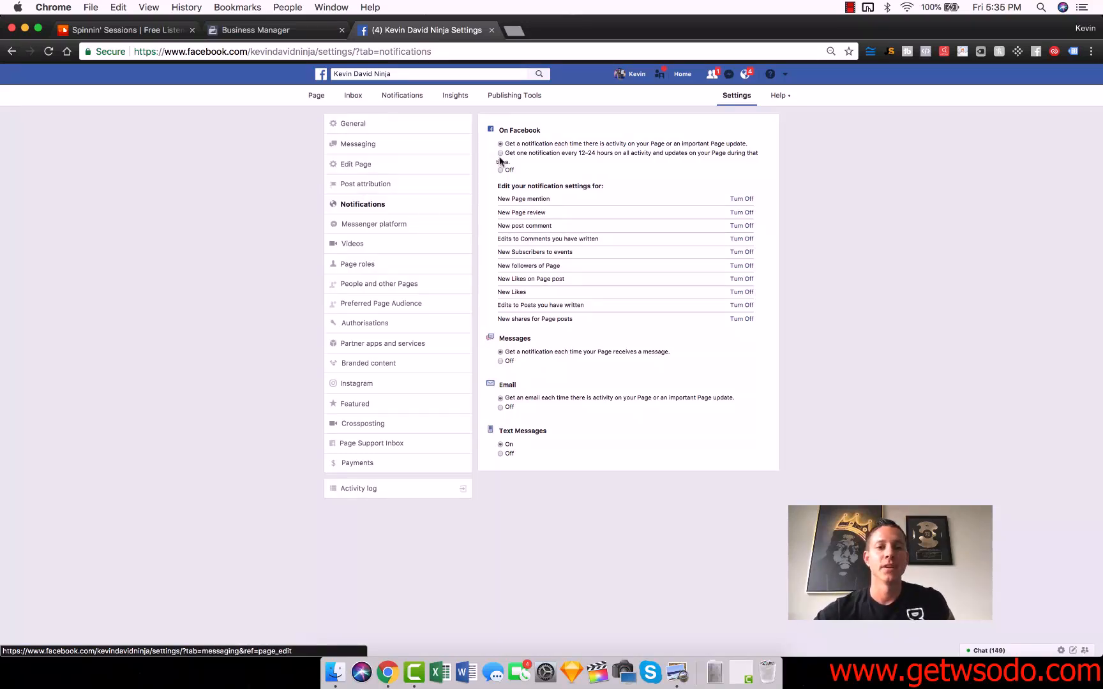
{"action": "left_click", "coordinate": [368, 225]}
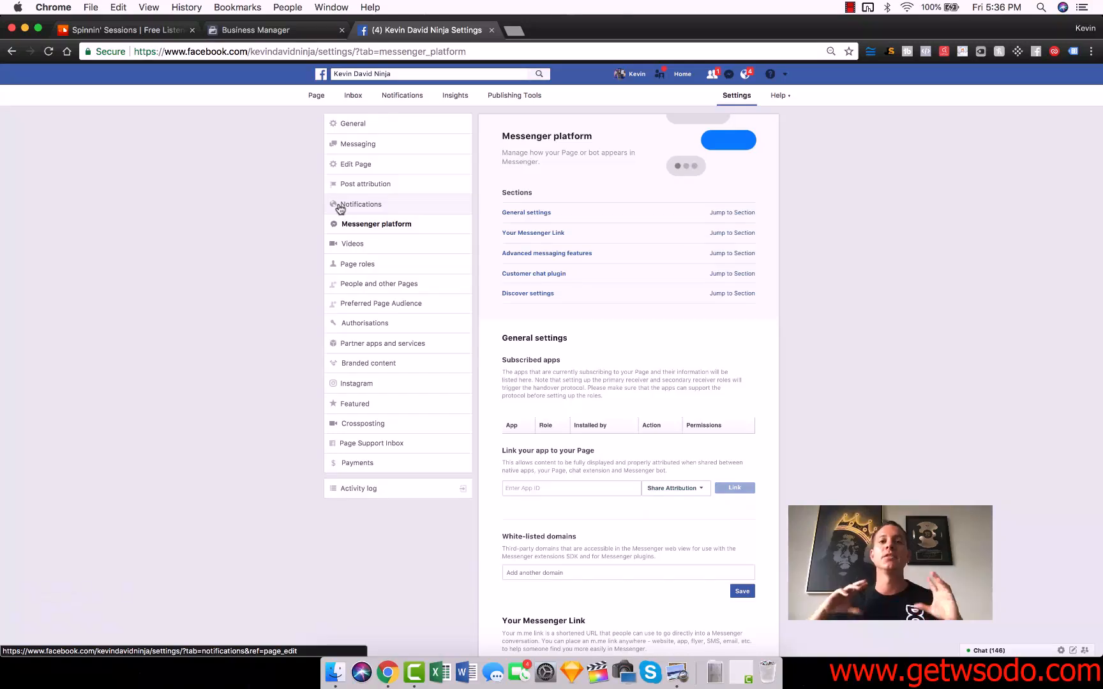
{"action": "left_click", "coordinate": [363, 245]}
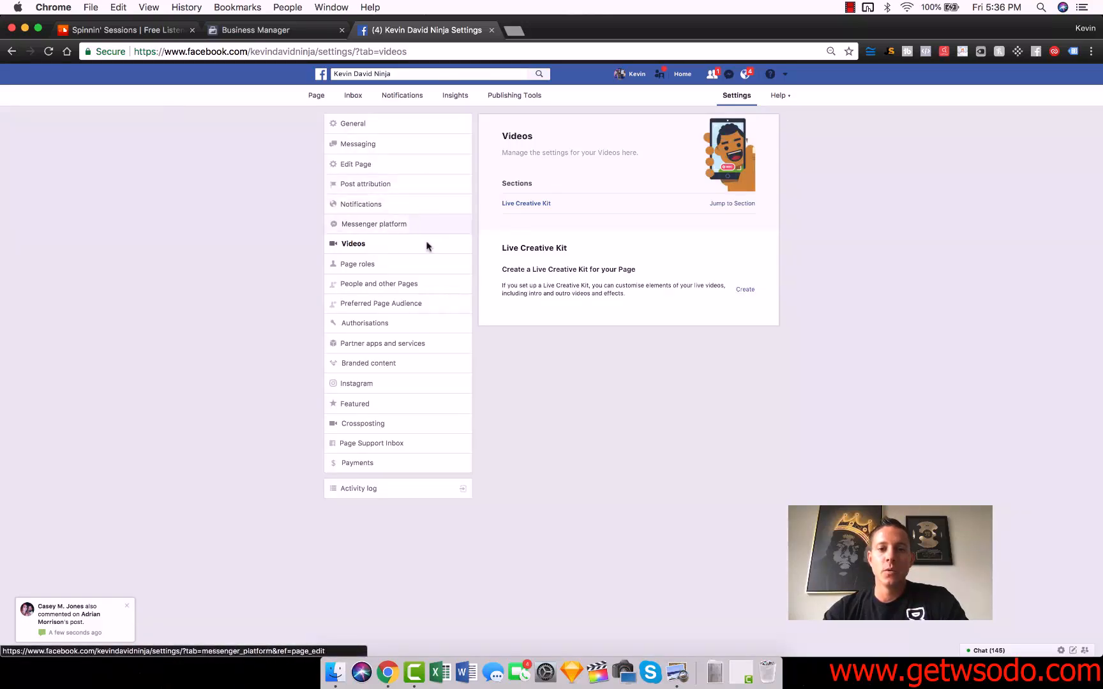
Step: Open Page roles and check the role options available for assigning a new page role
{"action": "left_click", "coordinate": [374, 266]}
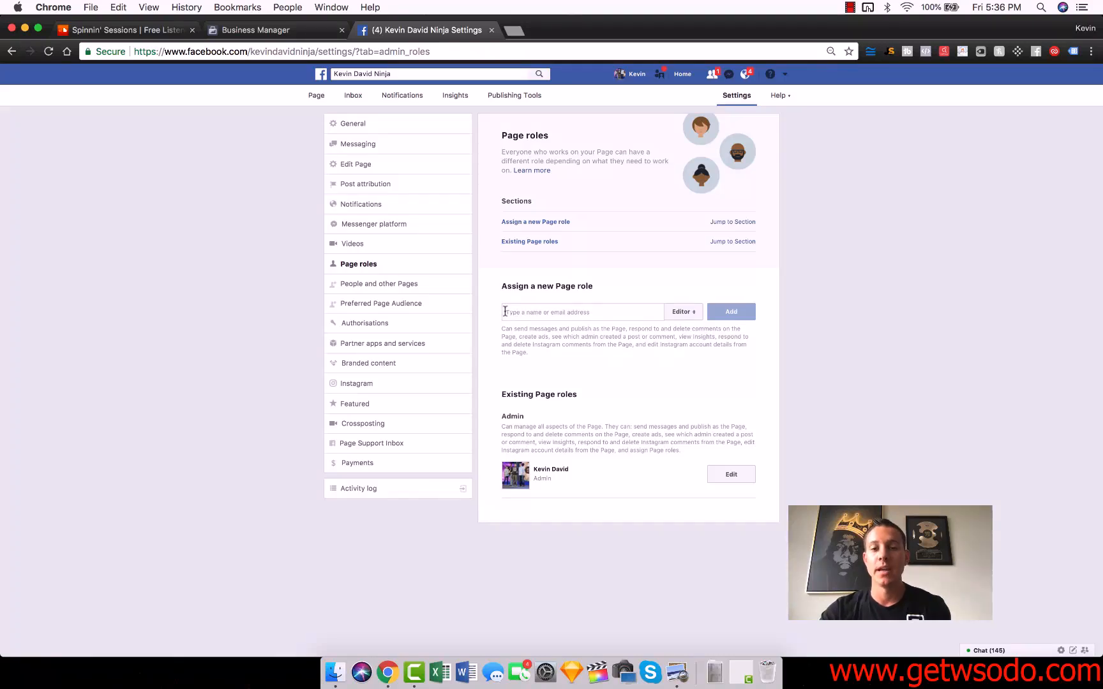
{"action": "left_click", "coordinate": [682, 313]}
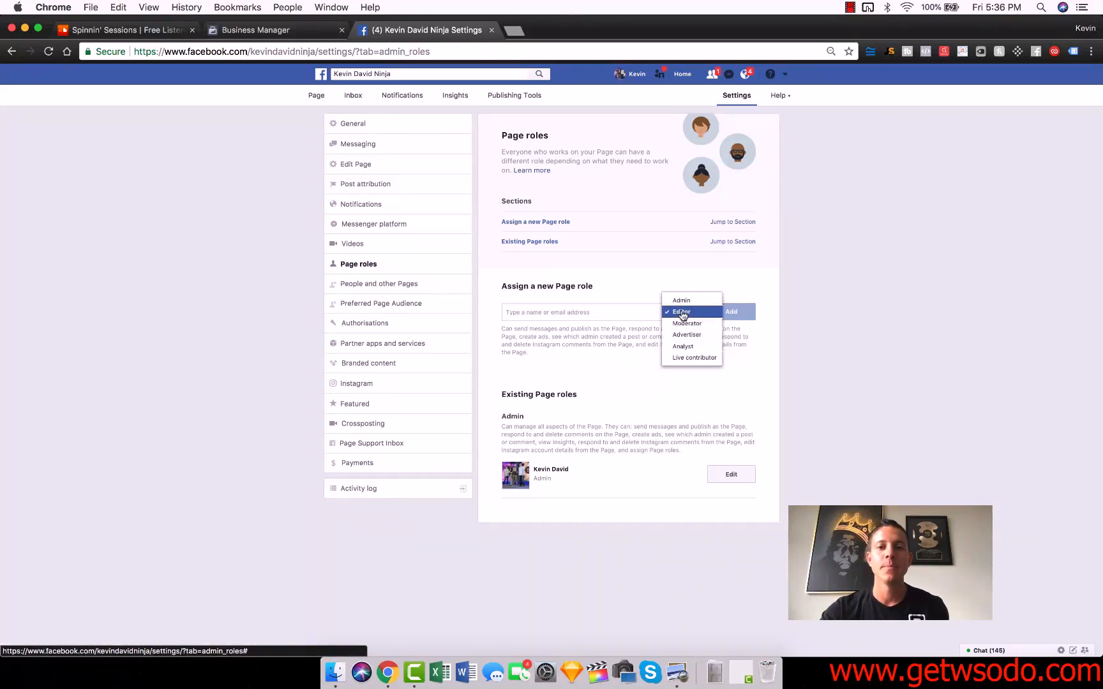
{"action": "left_click", "coordinate": [803, 293]}
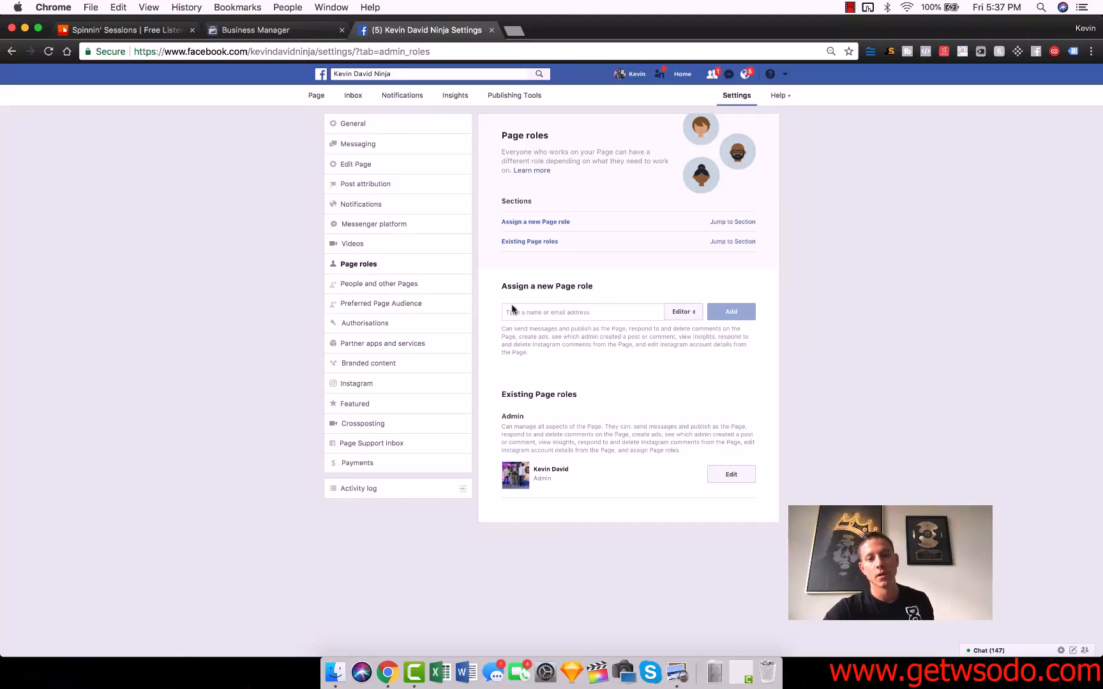
Step: Review the People and other Pages, Preferred Page Audience, Authorisations, Partner apps, Branded content and Instagram settings
{"action": "left_click", "coordinate": [402, 288]}
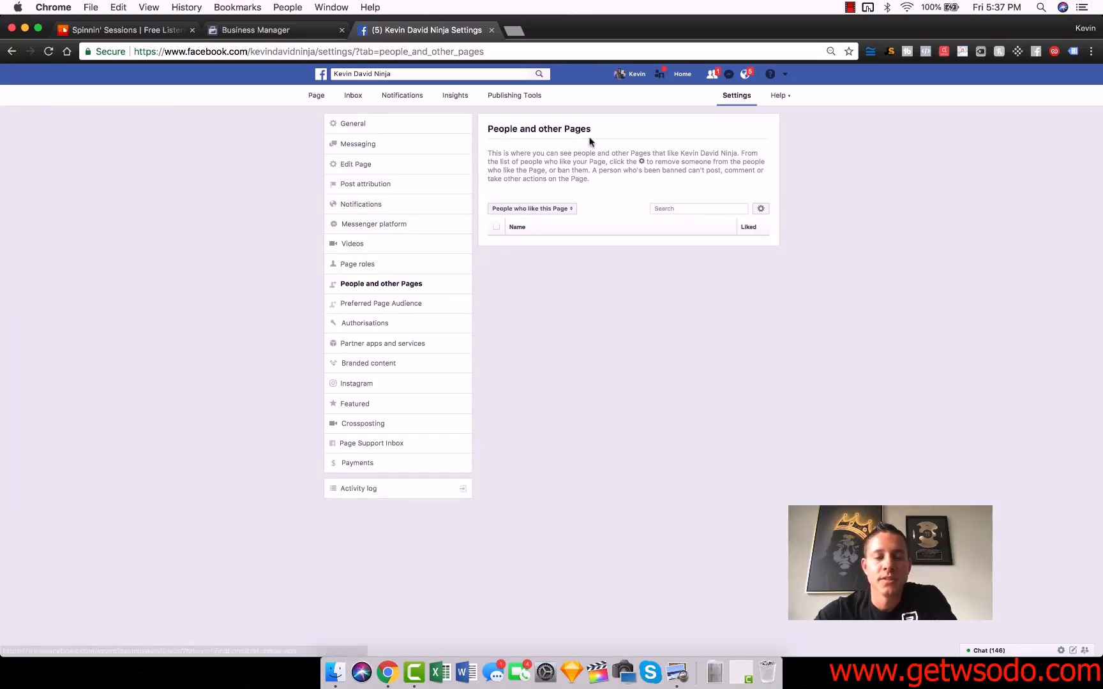
{"action": "left_click", "coordinate": [351, 305]}
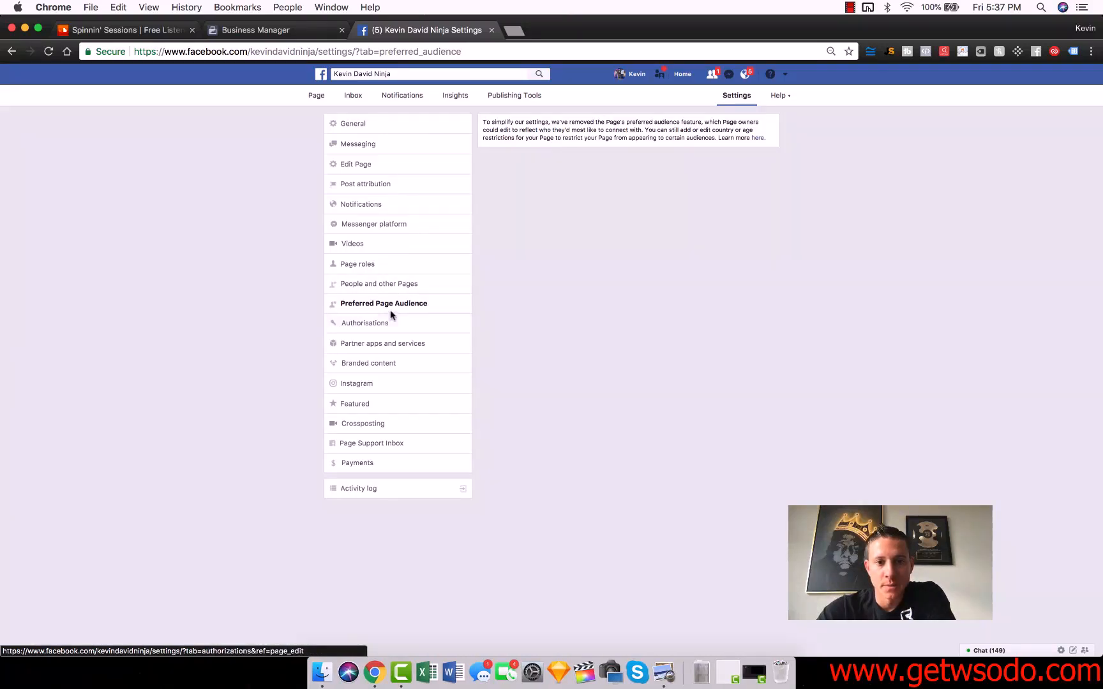
{"action": "left_click", "coordinate": [392, 327]}
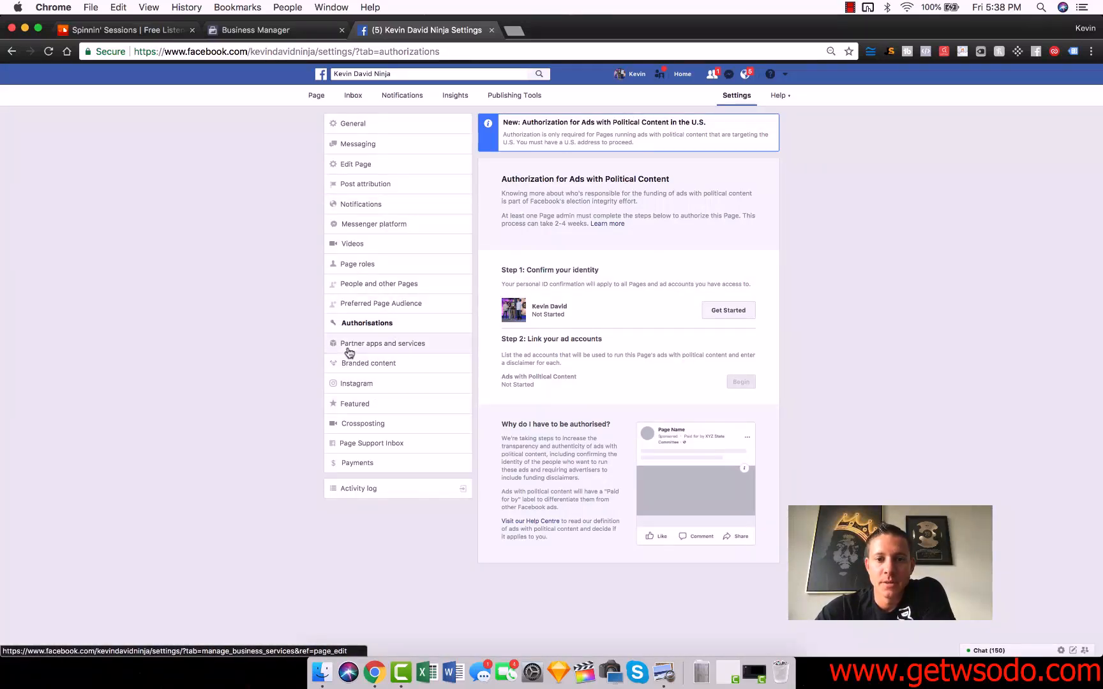
{"action": "left_click", "coordinate": [399, 344]}
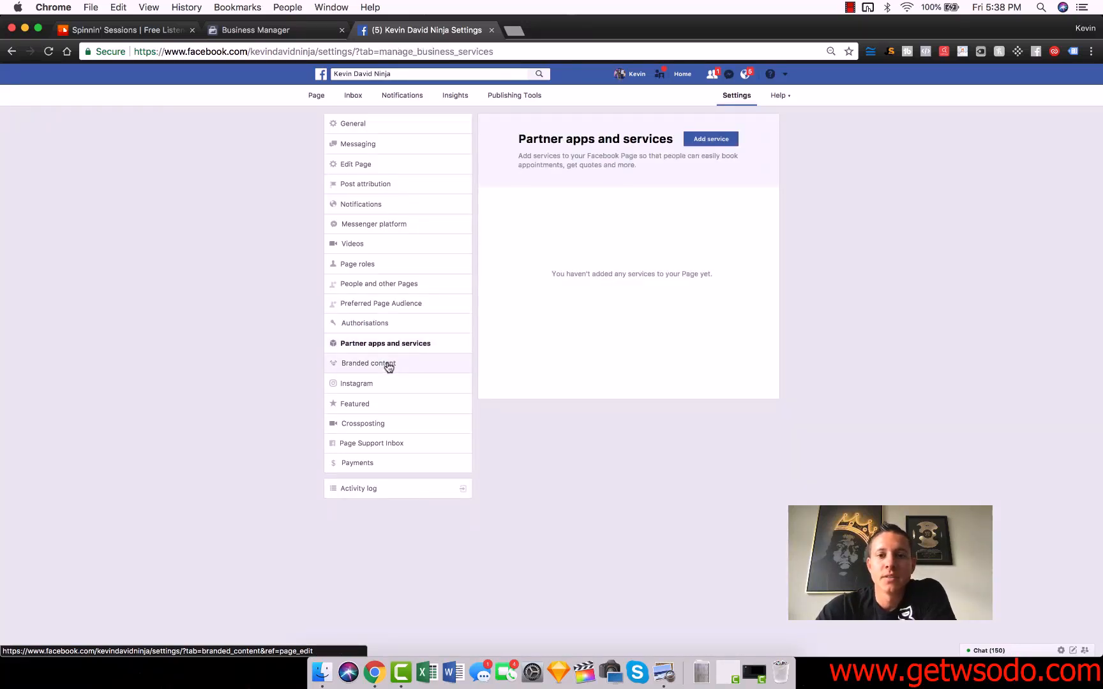
{"action": "left_click", "coordinate": [388, 365]}
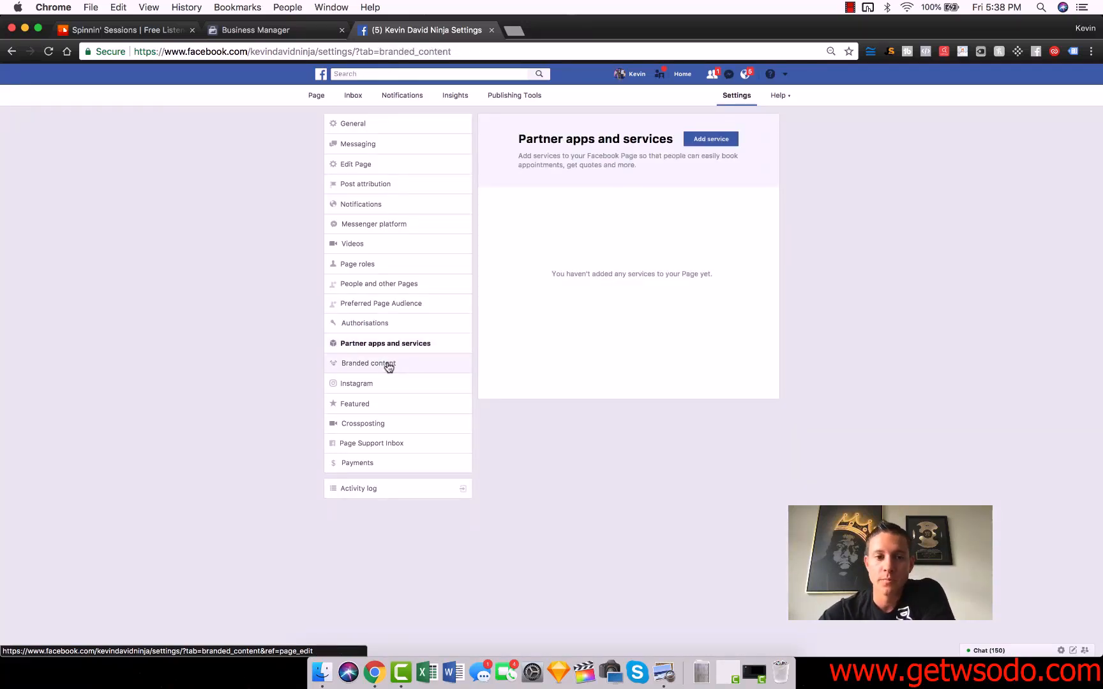
{"action": "left_click", "coordinate": [357, 384]}
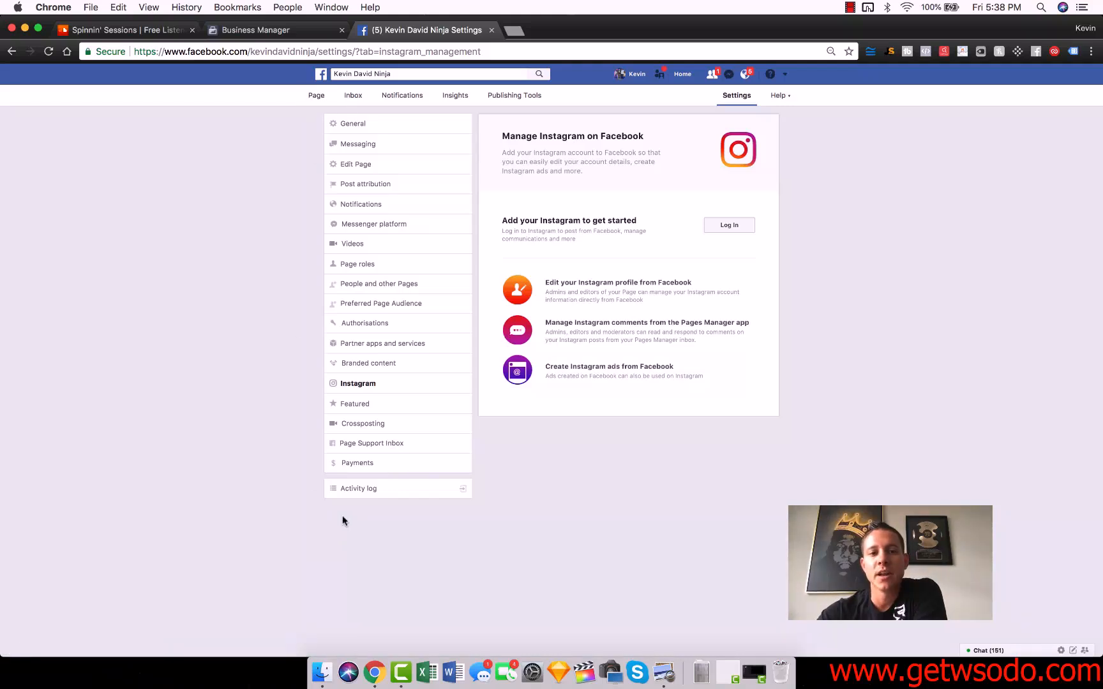
Step: Check the page Inbox and the Insights overview, dismissing the organic reach notice
{"action": "left_click", "coordinate": [356, 98]}
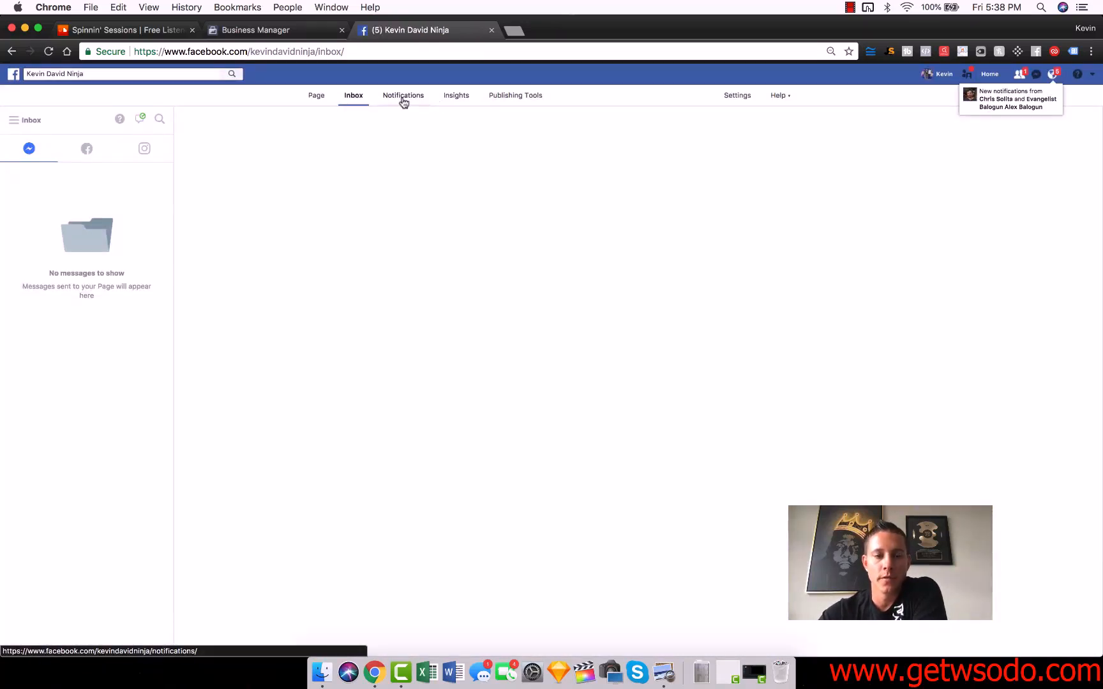
{"action": "left_click", "coordinate": [457, 97]}
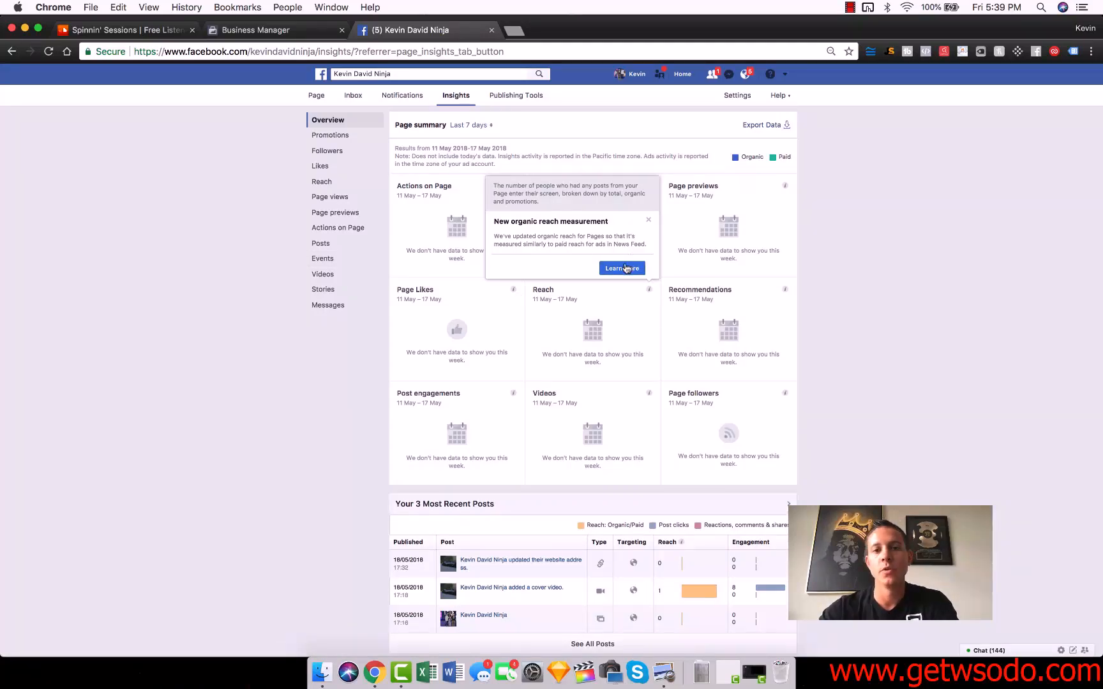
{"action": "left_click", "coordinate": [648, 220]}
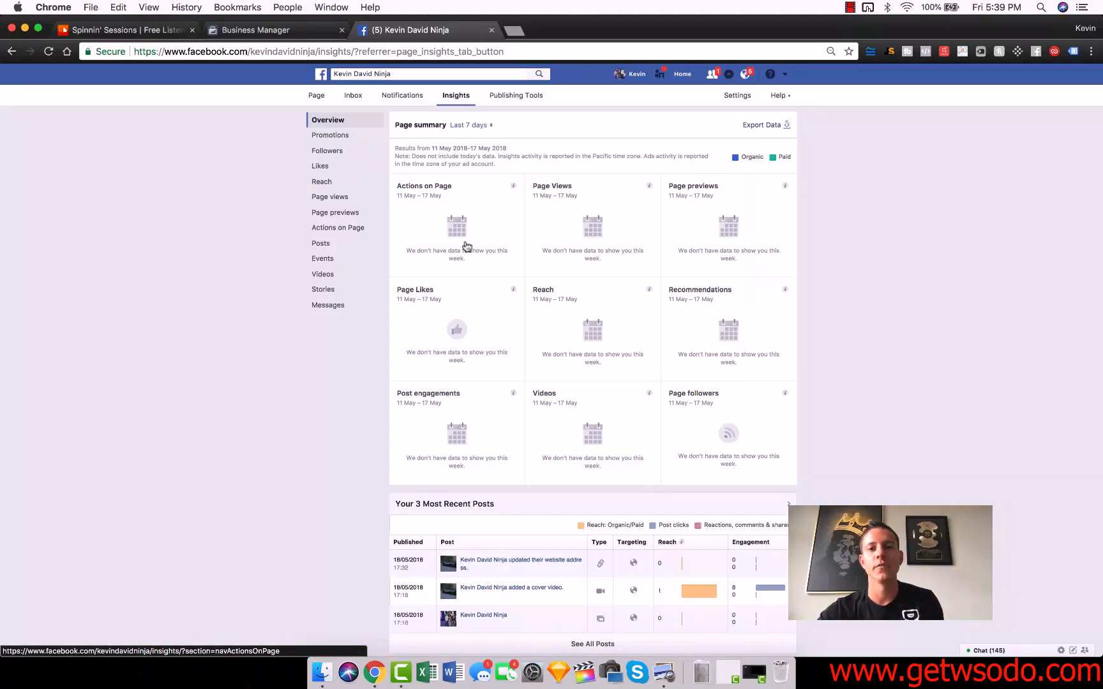
{"action": "scroll", "coordinate": [433, 411], "scroll_direction": "down", "scroll_amount": 2}
{"action": "scroll", "coordinate": [436, 204], "scroll_direction": "up", "scroll_amount": 2}
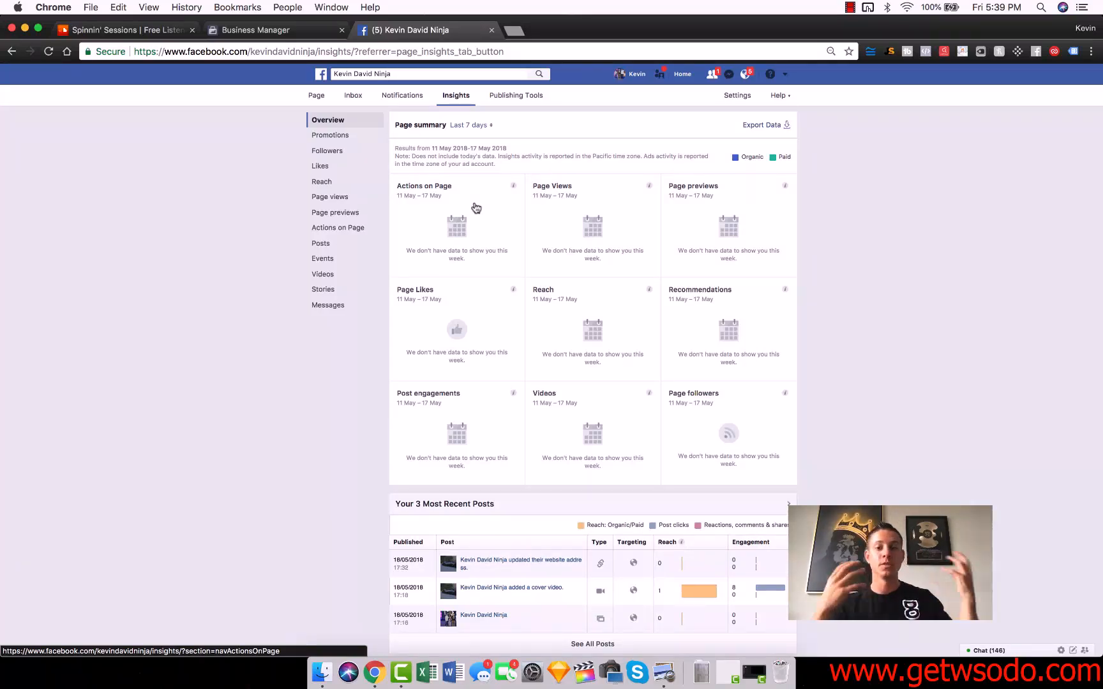
{"action": "mouse_move", "coordinate": [709, 595]}
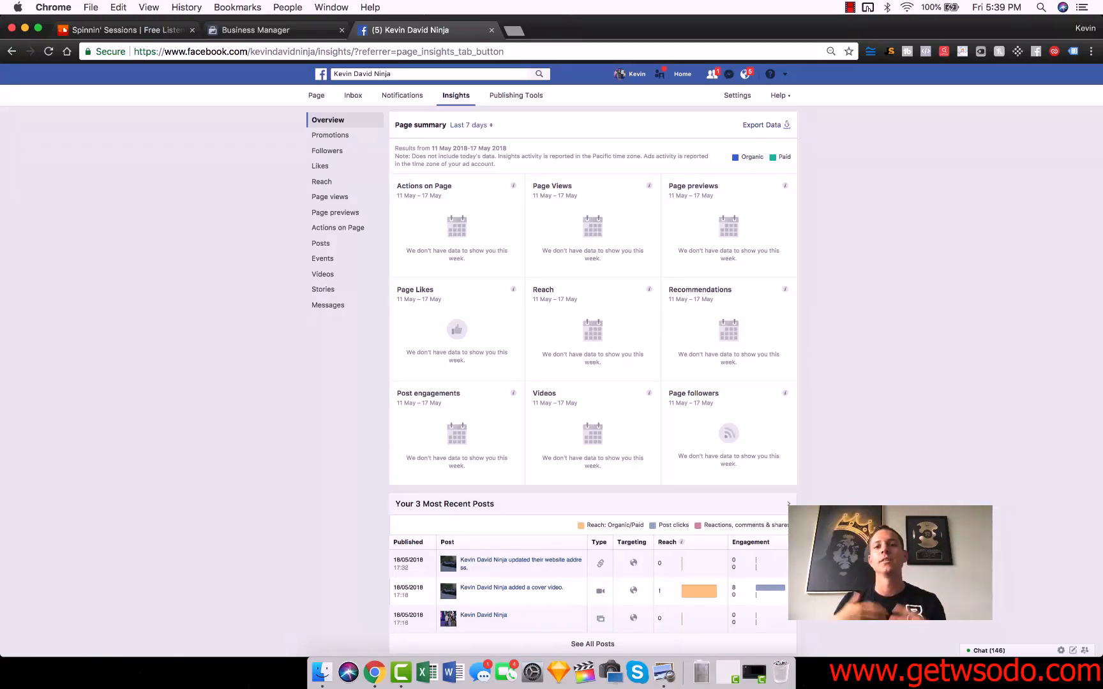
Step: Open Publishing Tools, go to the video library and open the Live video setup
{"action": "left_click", "coordinate": [510, 97]}
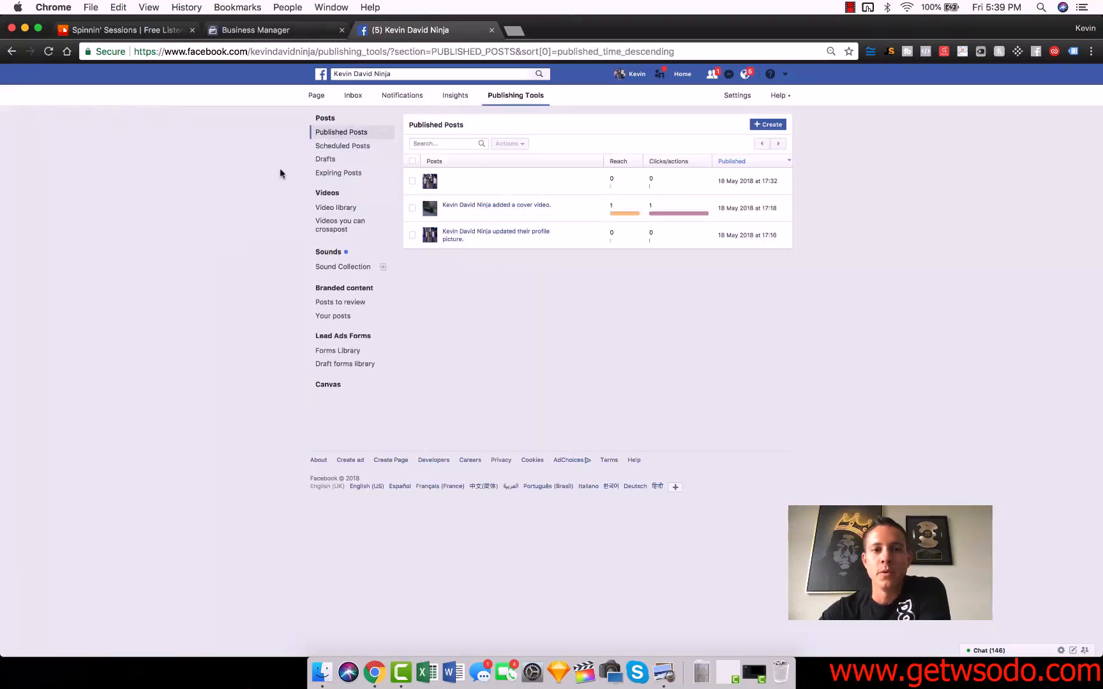
{"action": "left_click", "coordinate": [330, 194]}
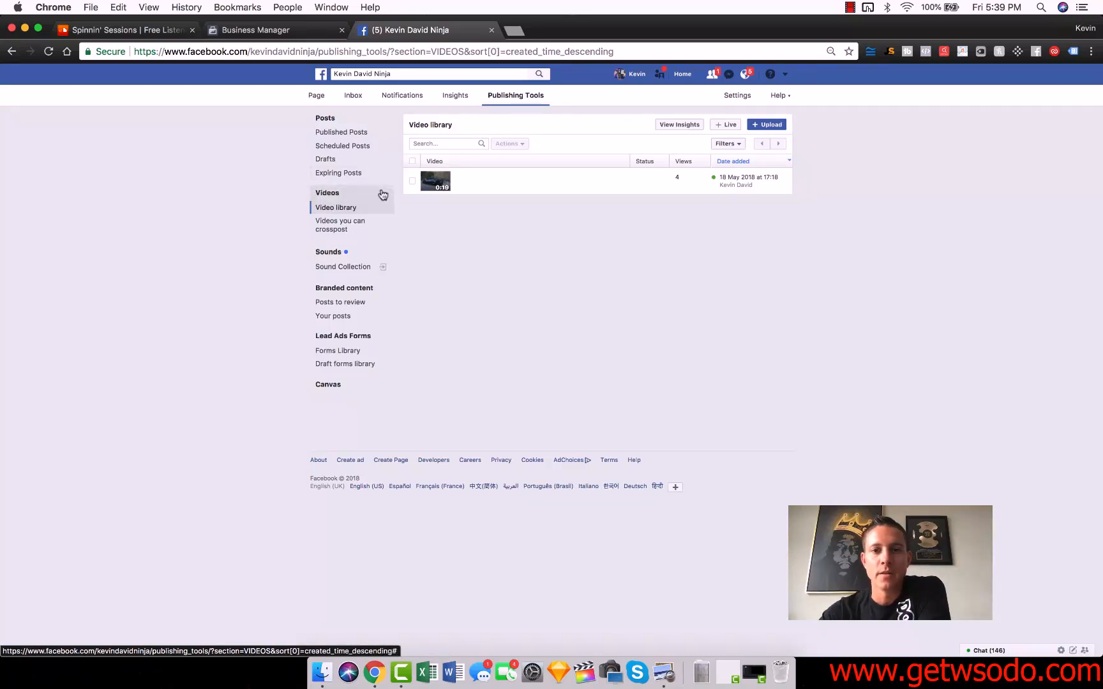
{"action": "left_click", "coordinate": [727, 125]}
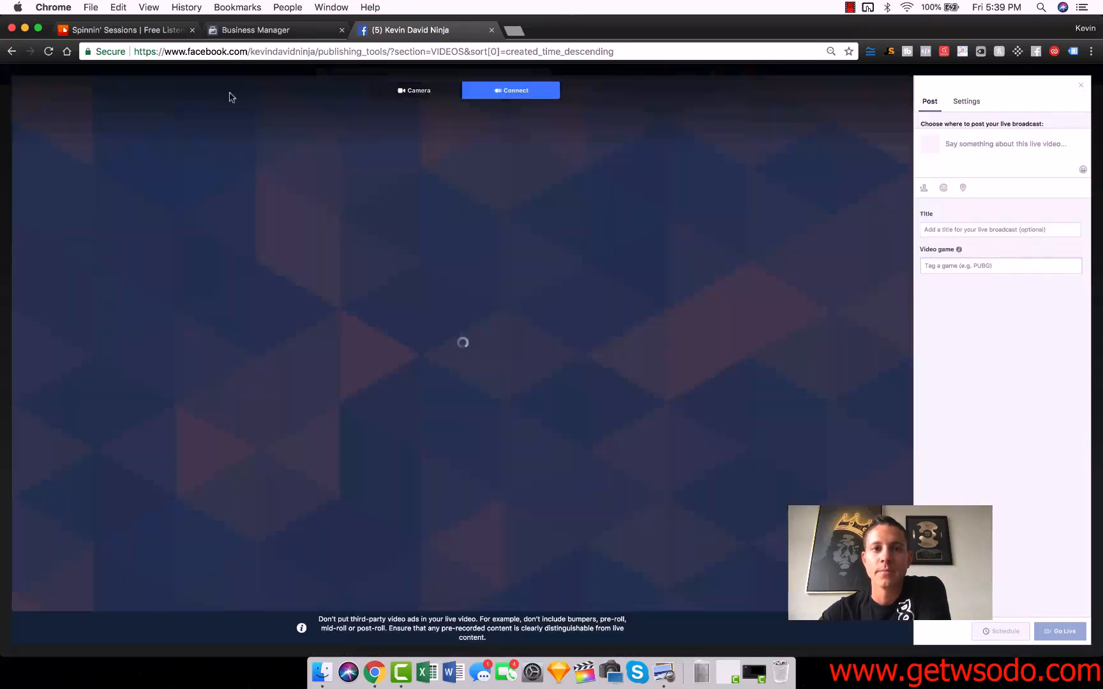
Step: Leave the Live video setup, confirming leaving the page, and return to the Page's home view
{"action": "left_click", "coordinate": [13, 52]}
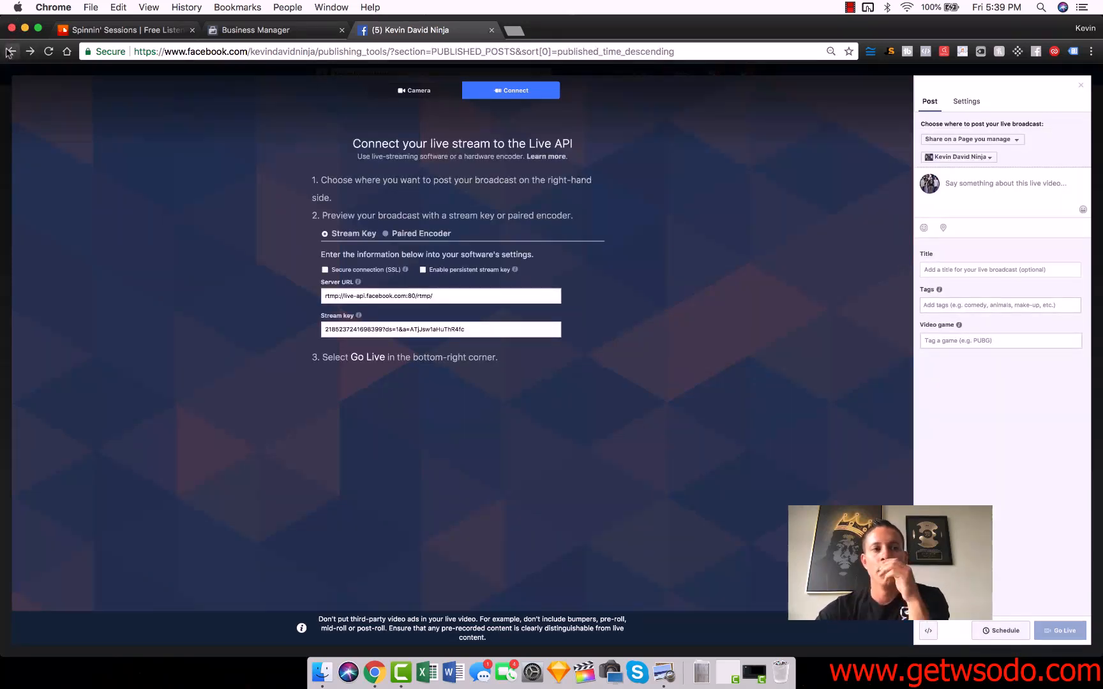
{"action": "left_click", "coordinate": [11, 53]}
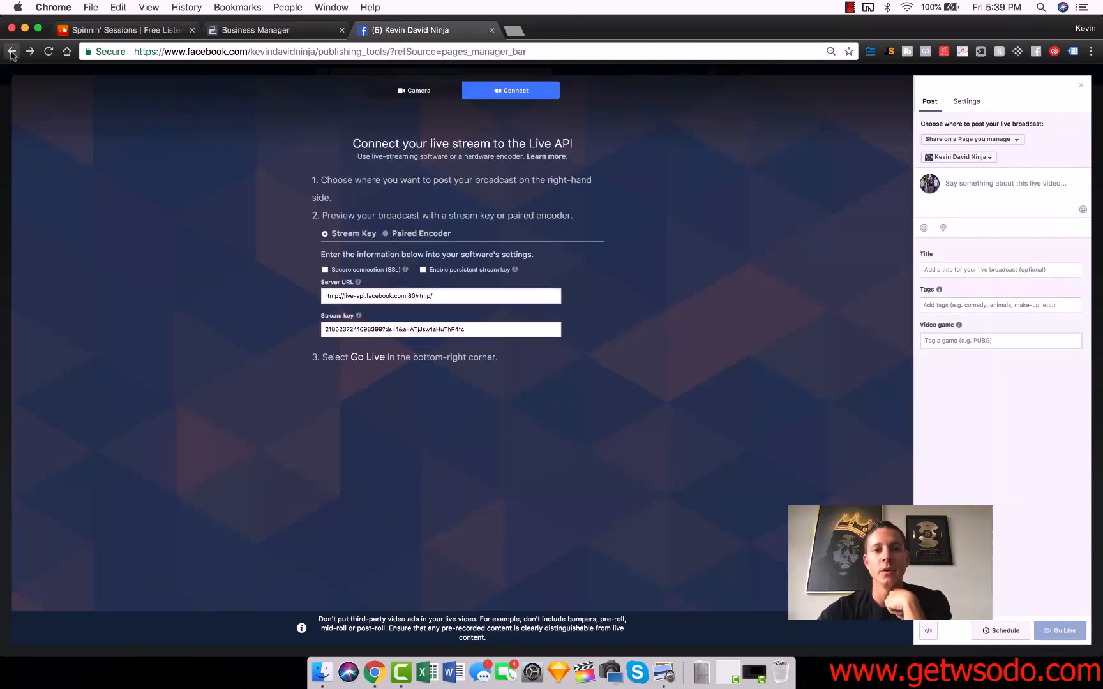
{"action": "left_click", "coordinate": [12, 52]}
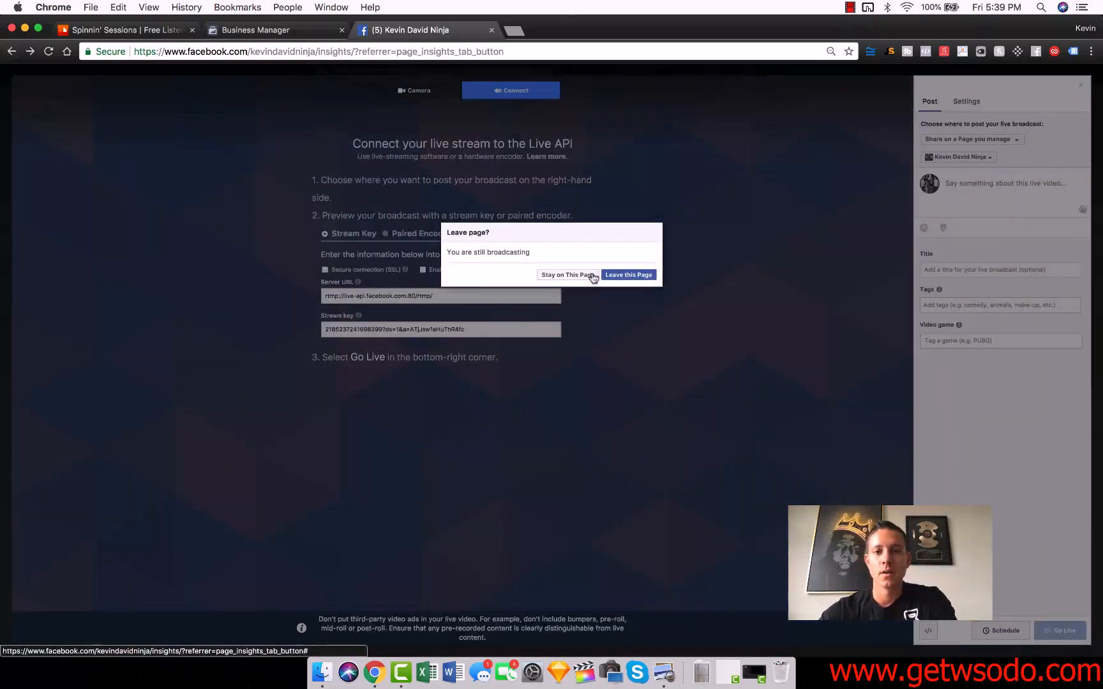
{"action": "left_click", "coordinate": [629, 278]}
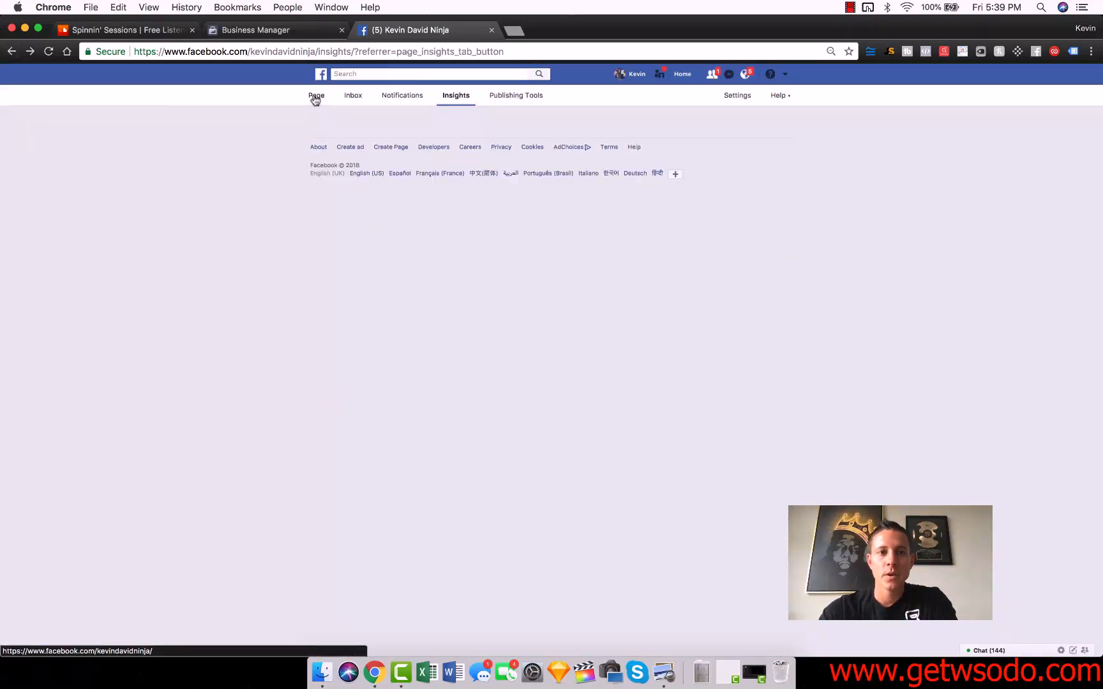
{"action": "left_click", "coordinate": [315, 97]}
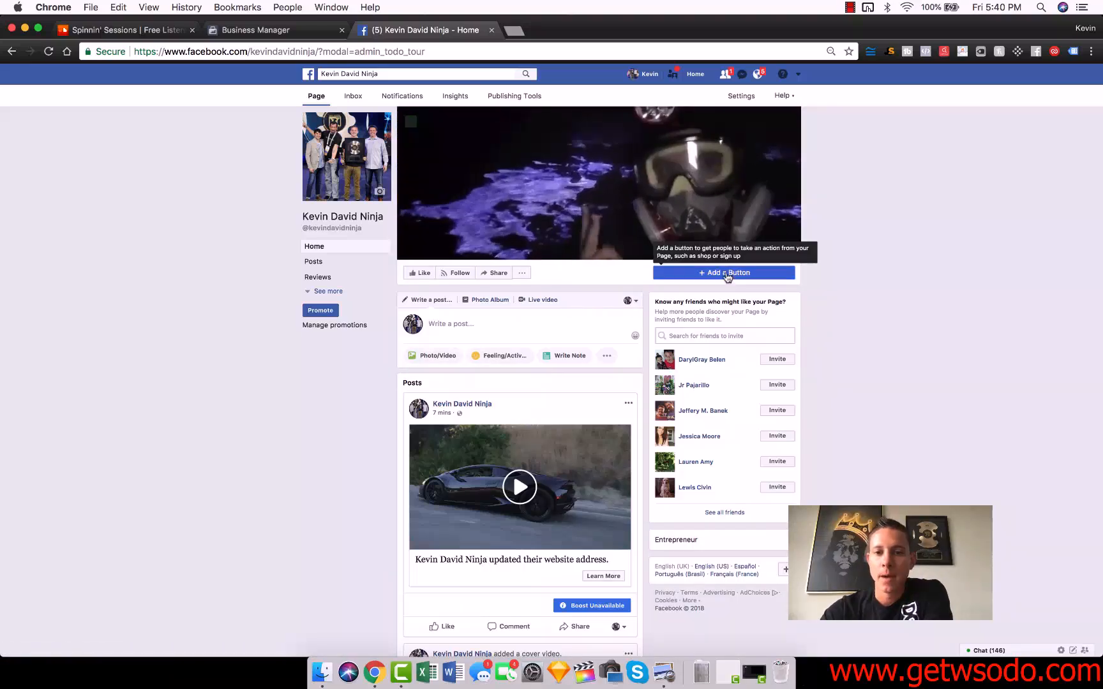
Step: Open the Add a Button dialog and compare the booking, contact and shop button options
{"action": "left_click", "coordinate": [670, 273]}
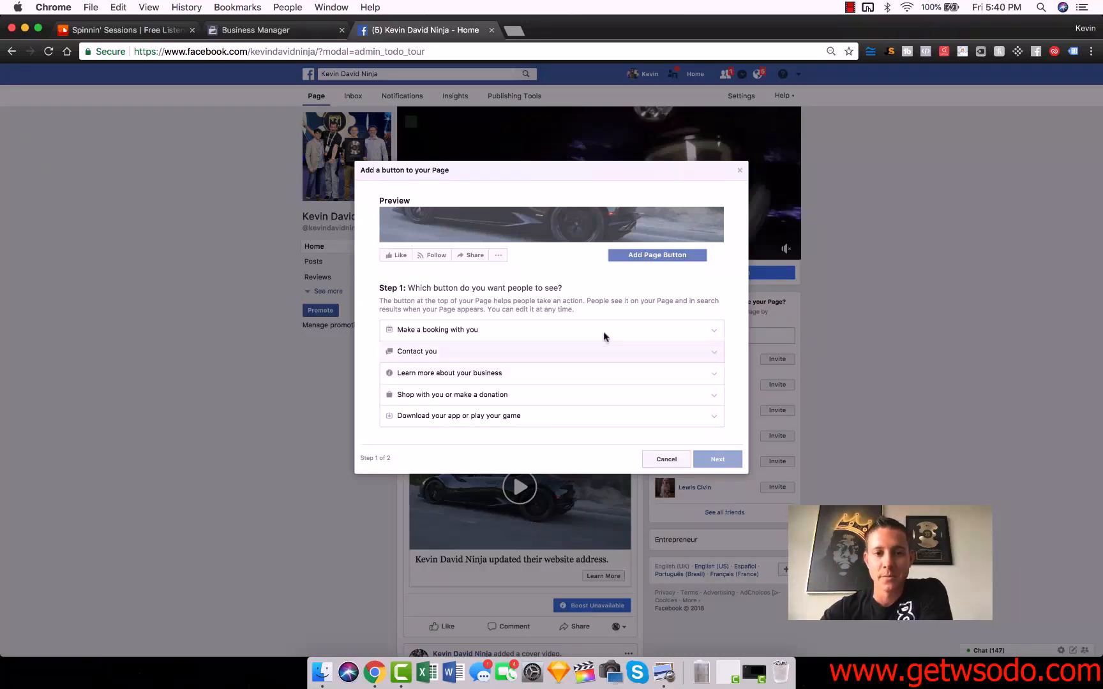
{"action": "left_click", "coordinate": [505, 332]}
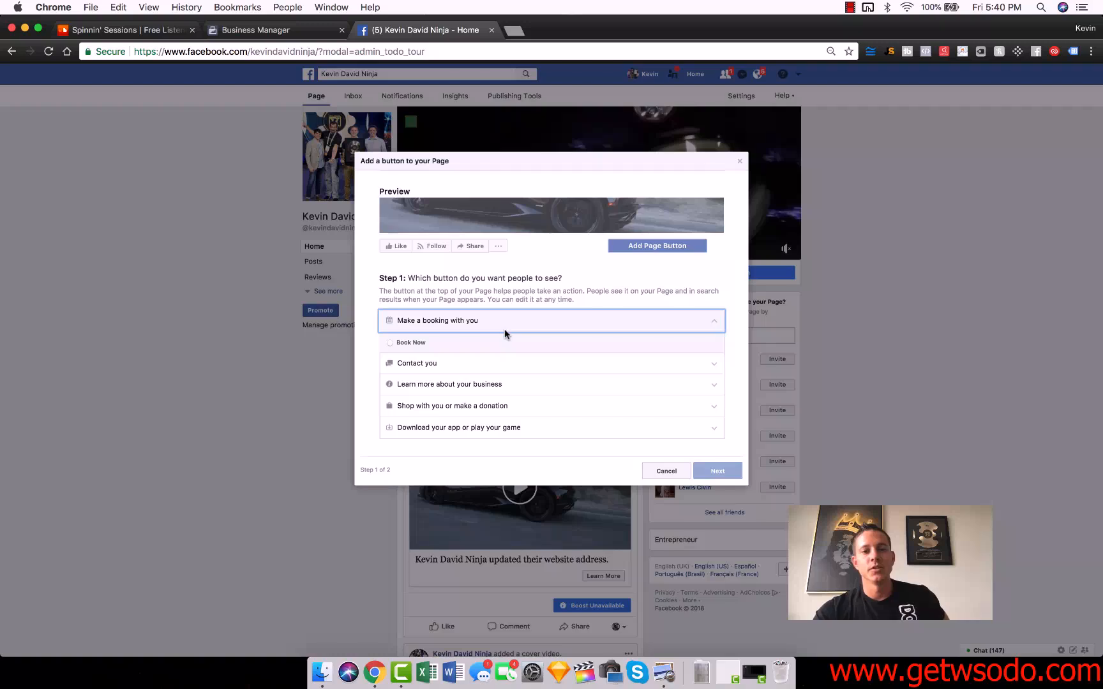
{"action": "left_click", "coordinate": [415, 343]}
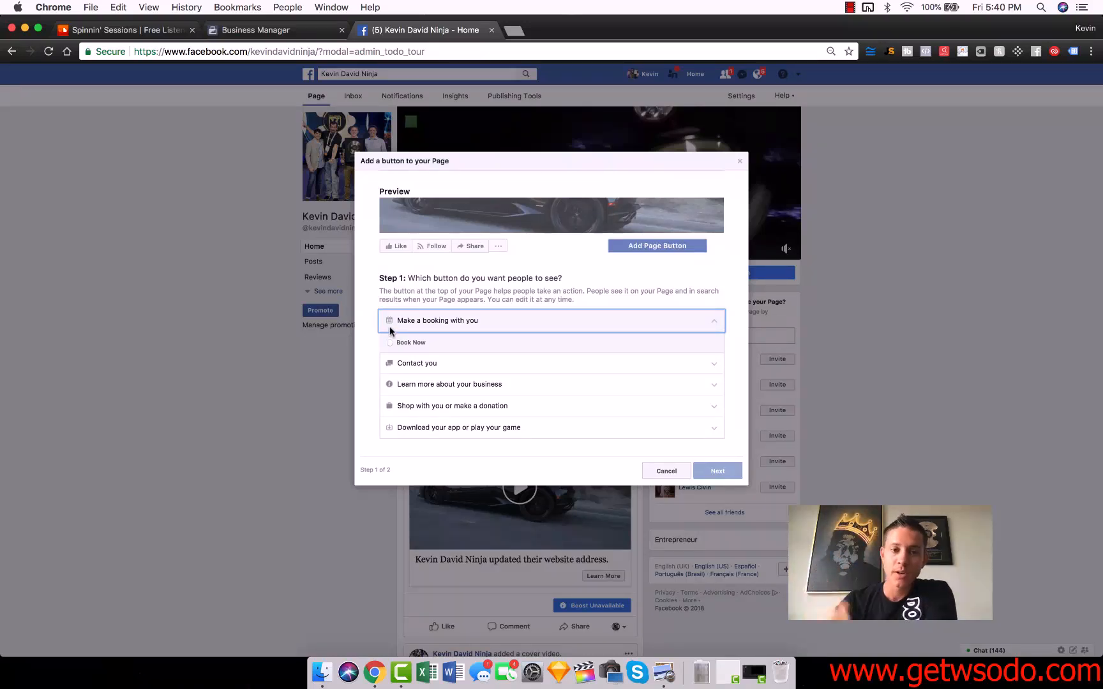
{"action": "left_click", "coordinate": [419, 363]}
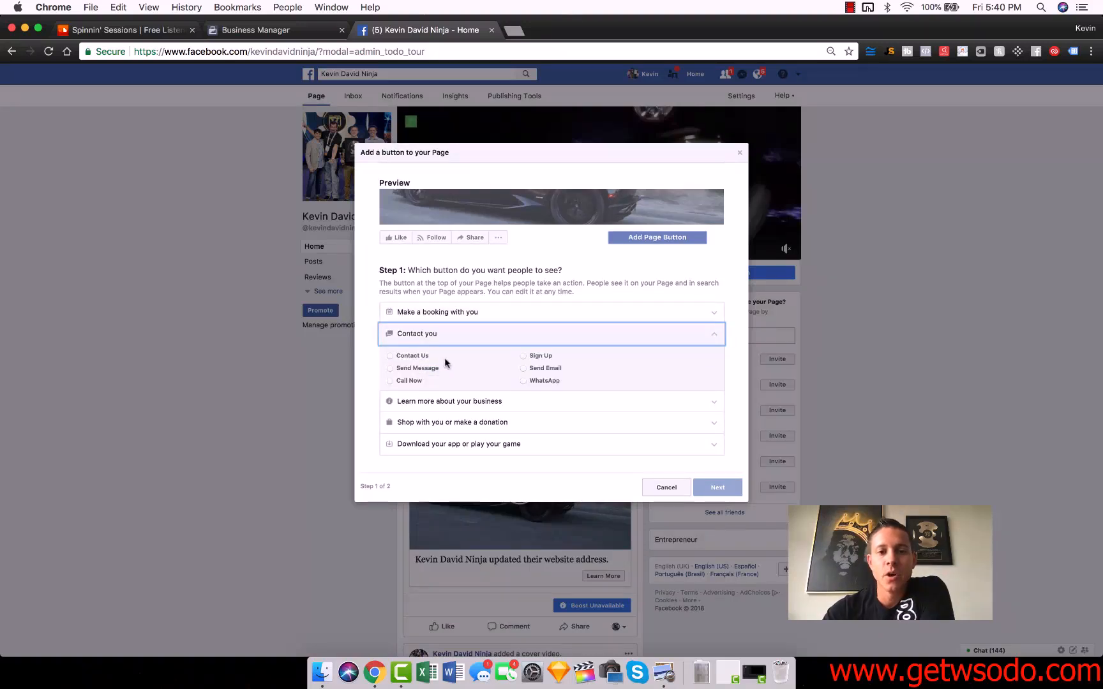
{"action": "left_click", "coordinate": [400, 372]}
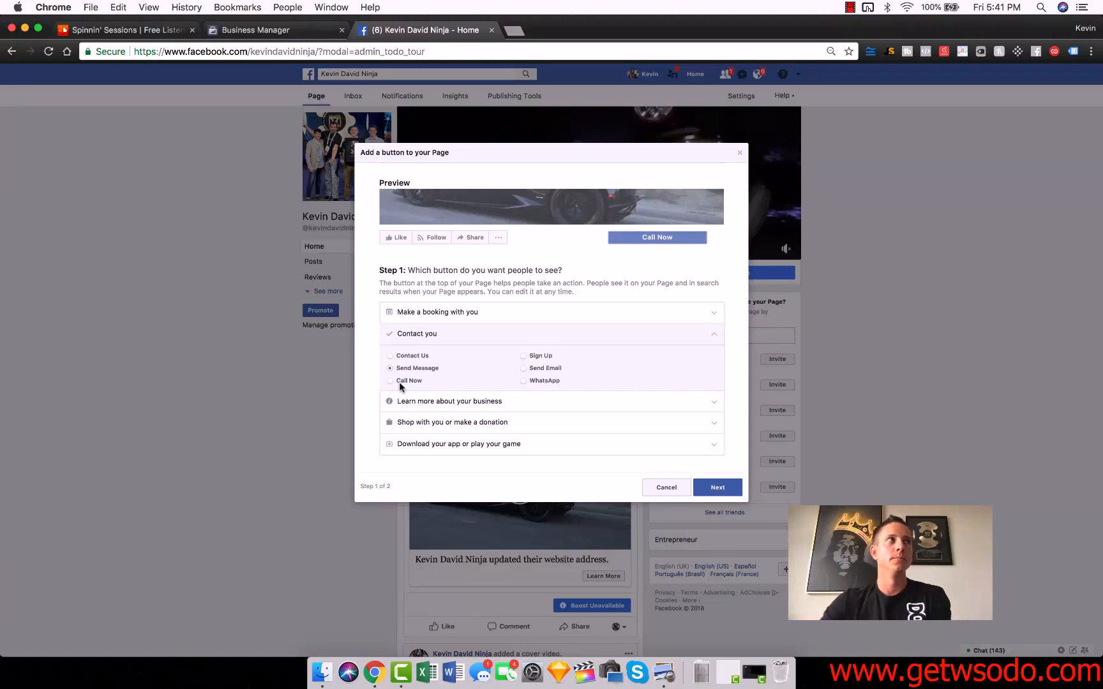
{"action": "left_click", "coordinate": [438, 422]}
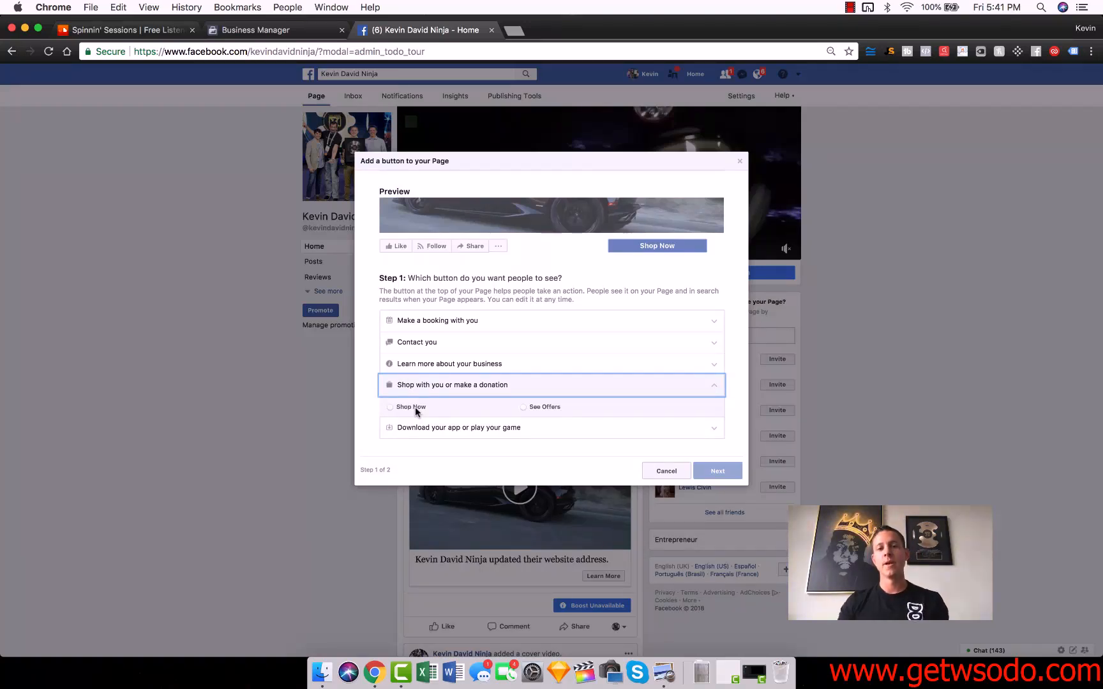
{"action": "left_click", "coordinate": [417, 344]}
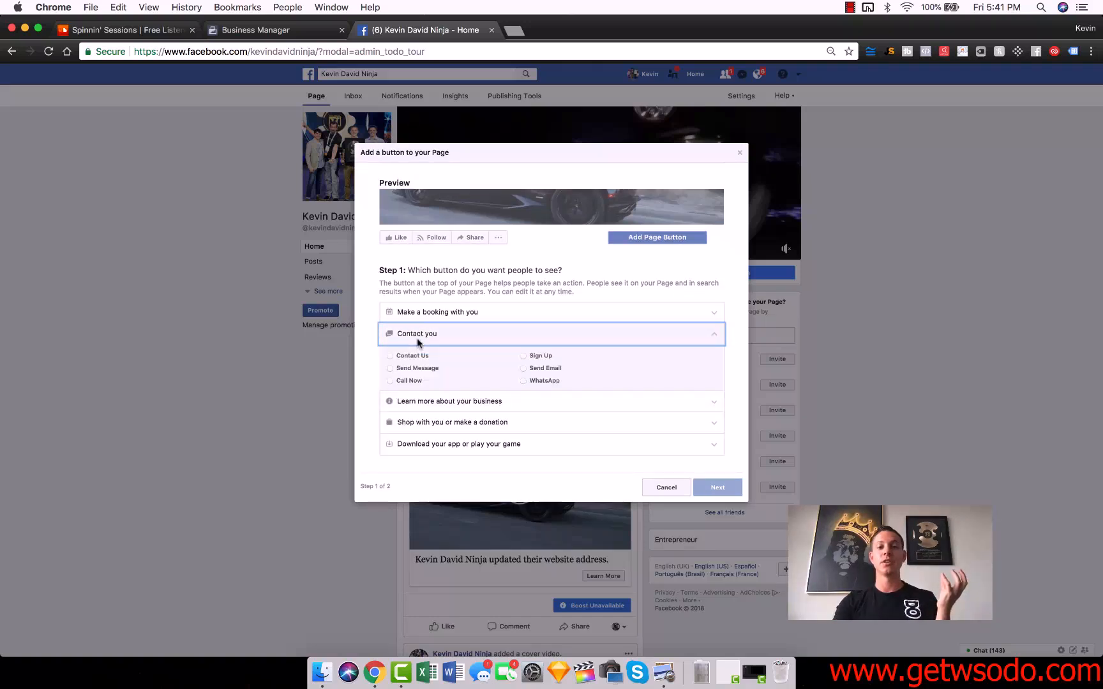
Step: Add a Send Message page button that sends people to Facebook Messenger and finish the setup
{"action": "left_click", "coordinate": [438, 421]}
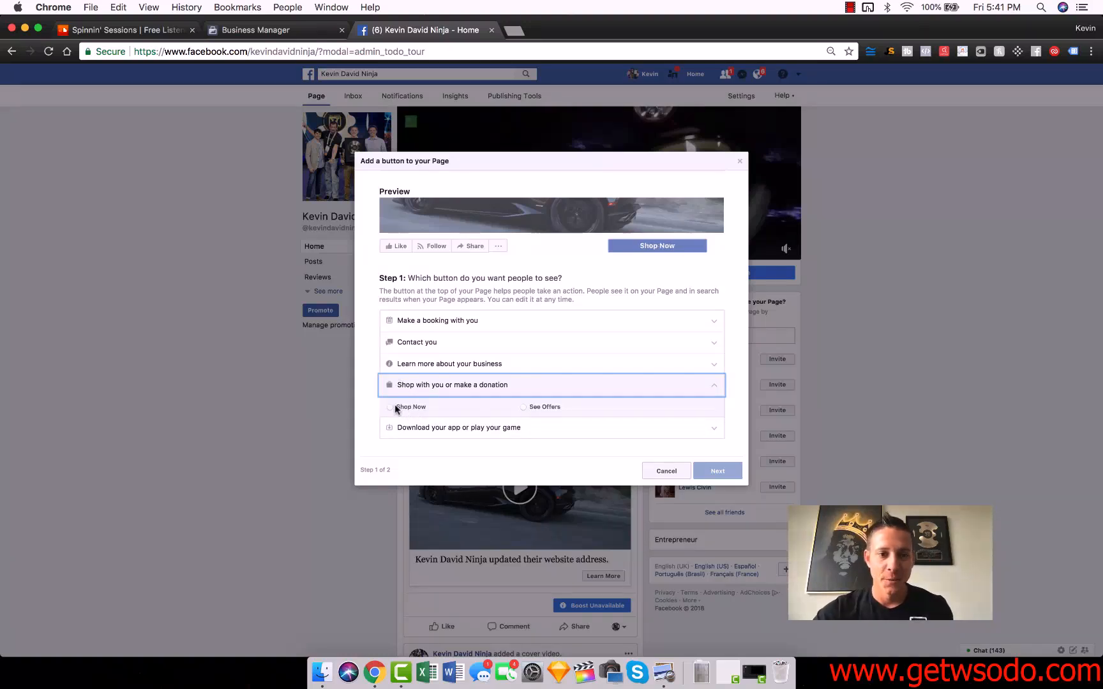
{"action": "left_click", "coordinate": [423, 345]}
{"action": "left_click", "coordinate": [415, 369]}
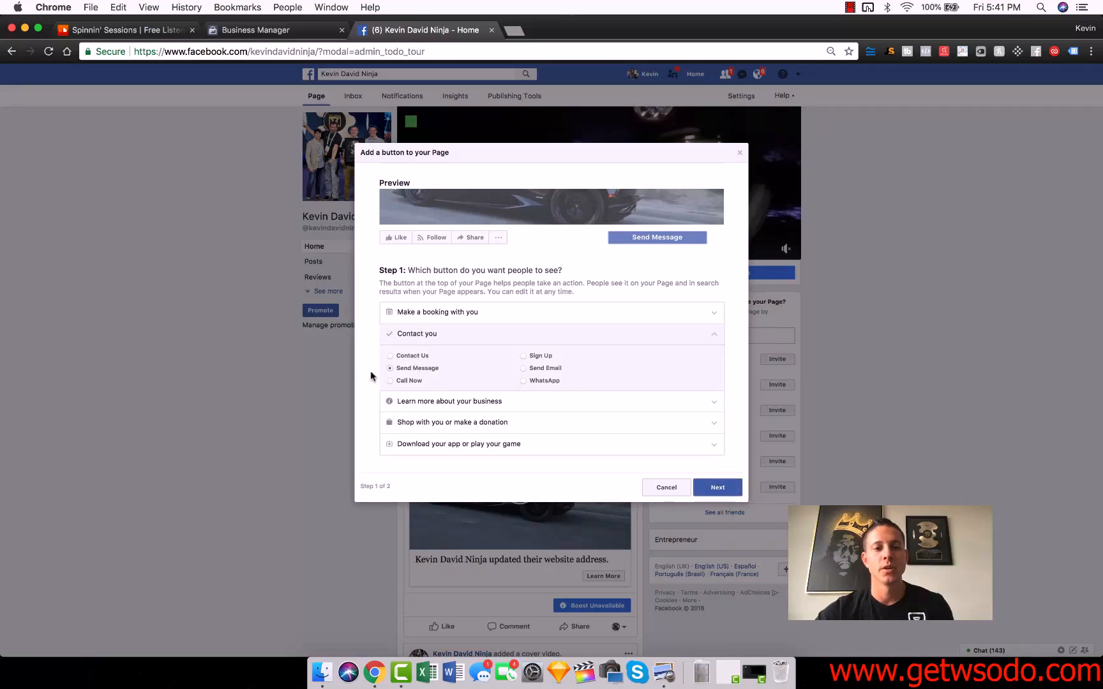
{"action": "left_click", "coordinate": [718, 487]}
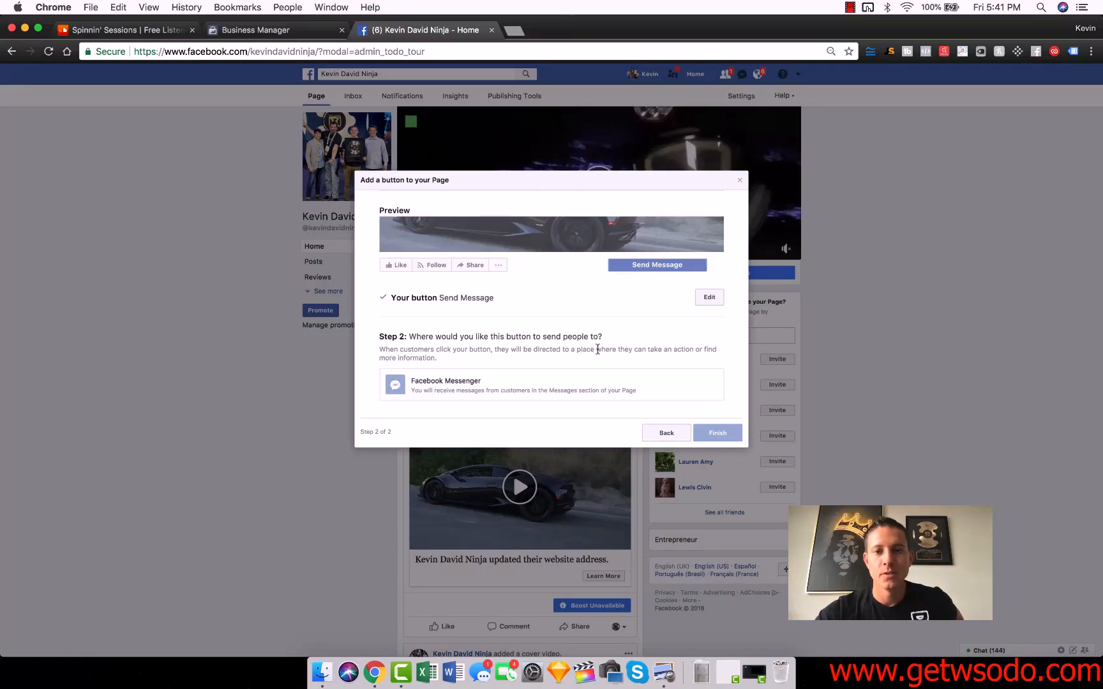
{"action": "left_click", "coordinate": [450, 381]}
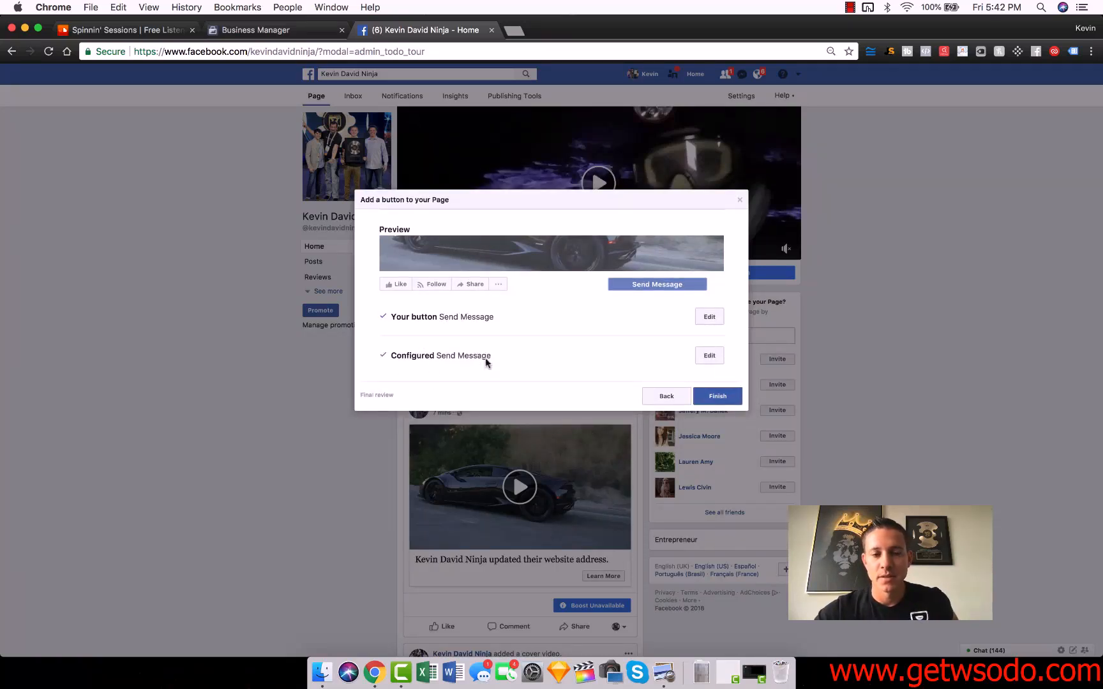
{"action": "left_click", "coordinate": [715, 397]}
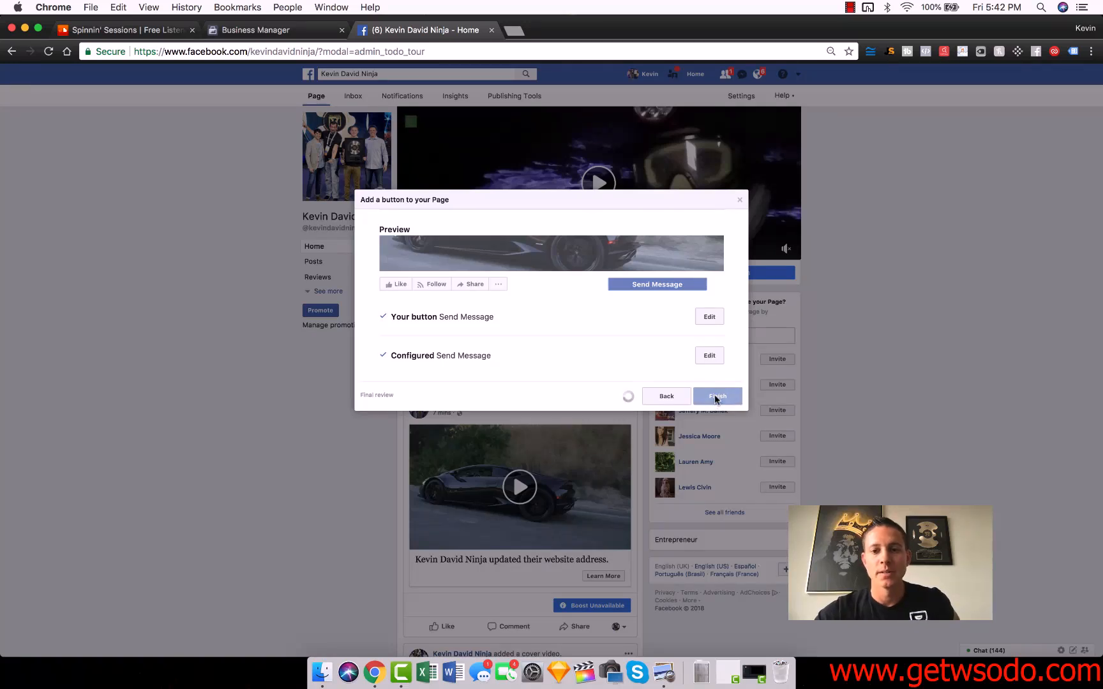